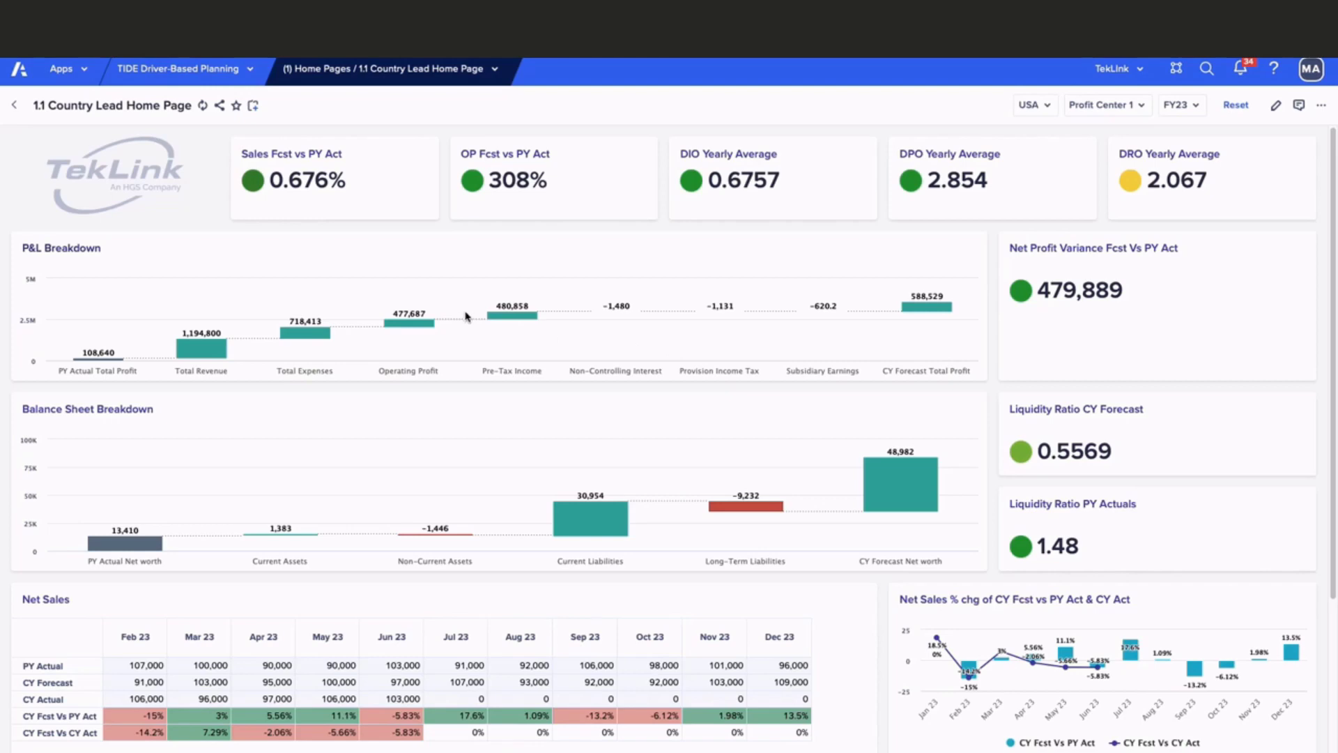
Step: Scroll to the Cost of Sales grid and select its CY Fcst vs PY Act row and Net Sales Feb–May variances
scroll(466, 394, "down", 1)
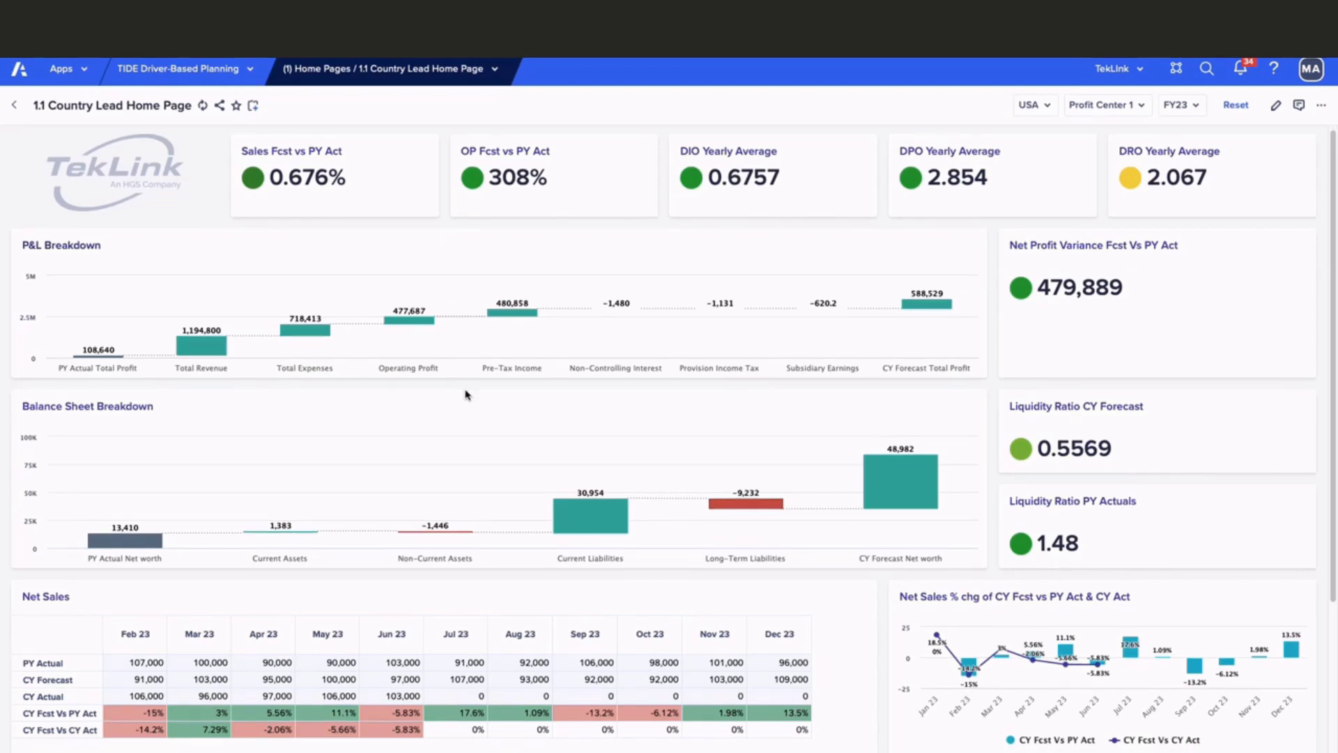
scroll(466, 394, "down", 1)
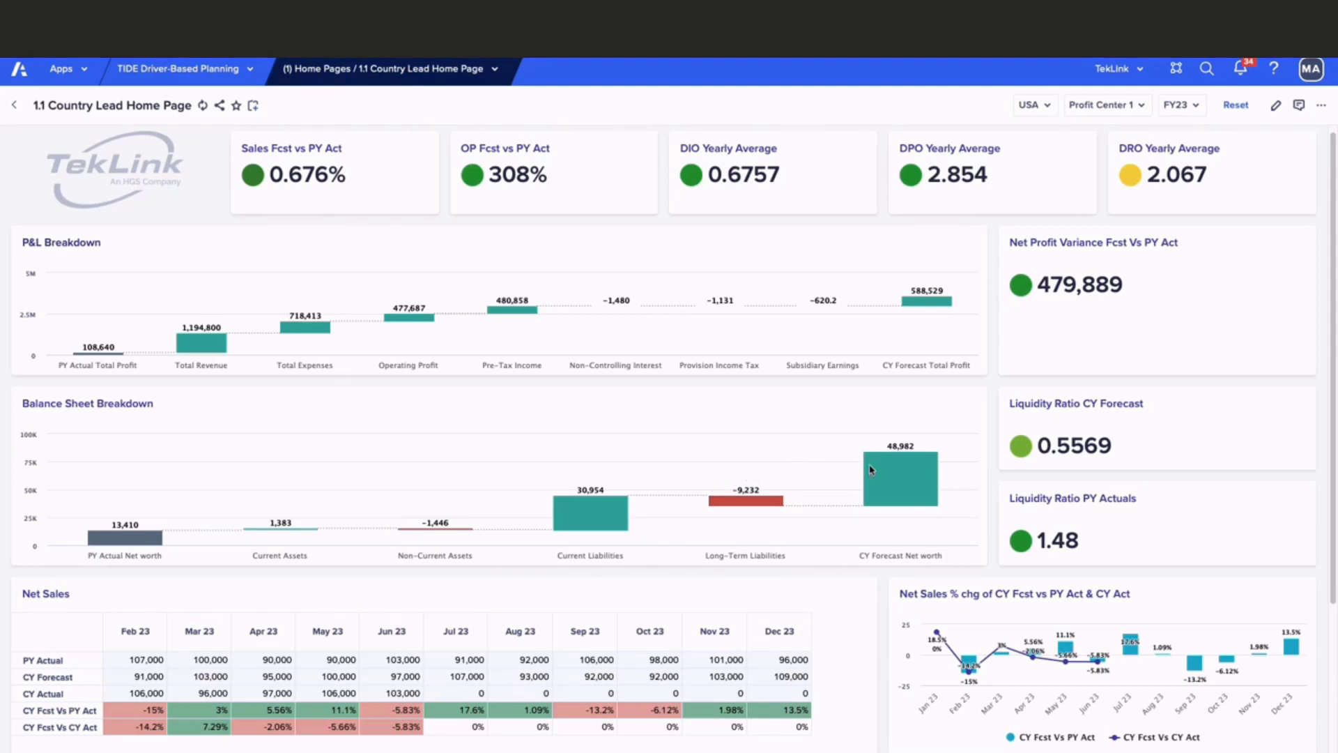
scroll(869, 469, "down", 3)
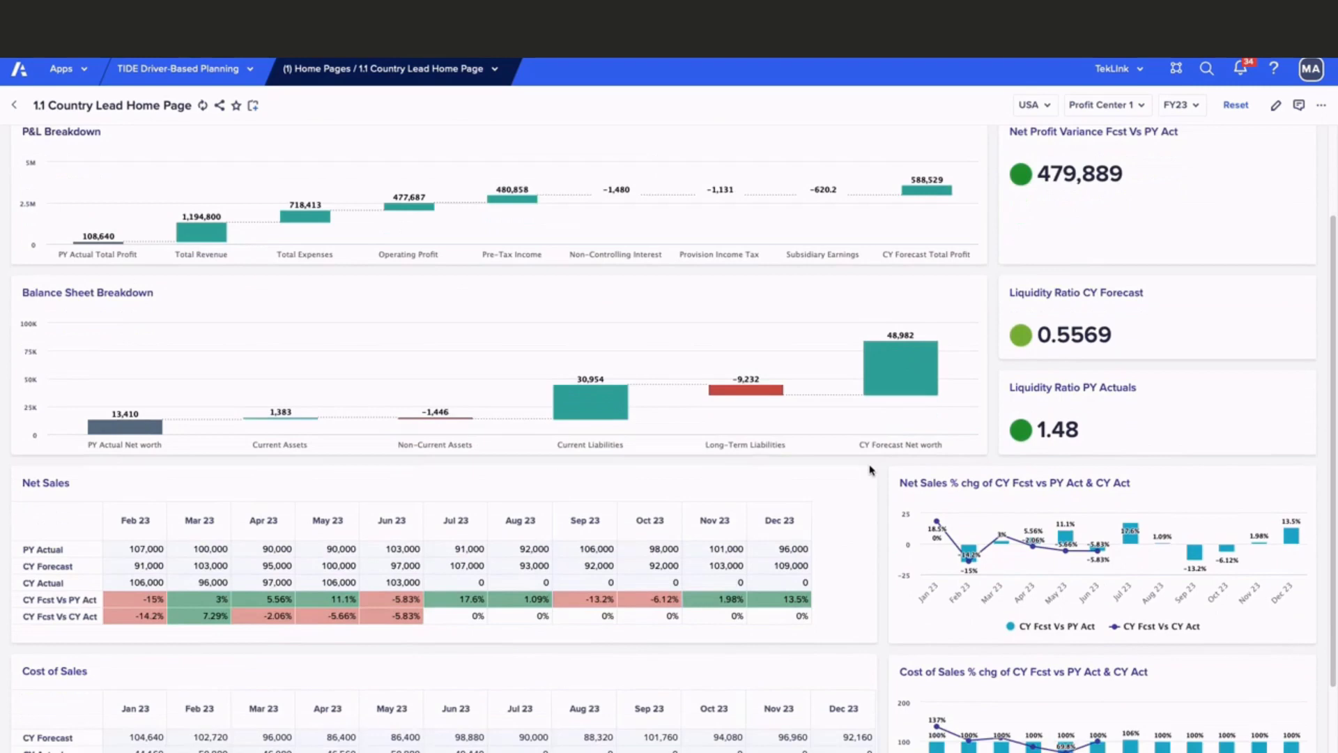
scroll(870, 469, "down", 2)
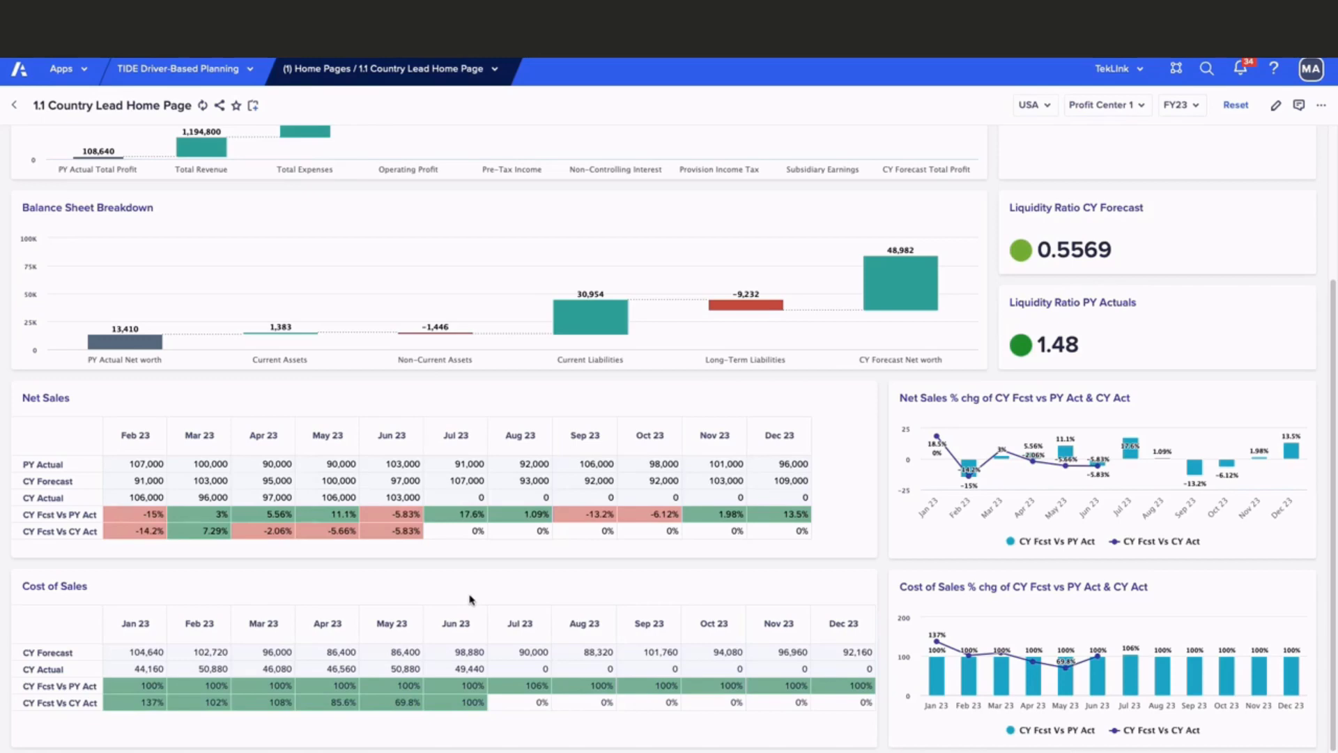
left_click(89, 689)
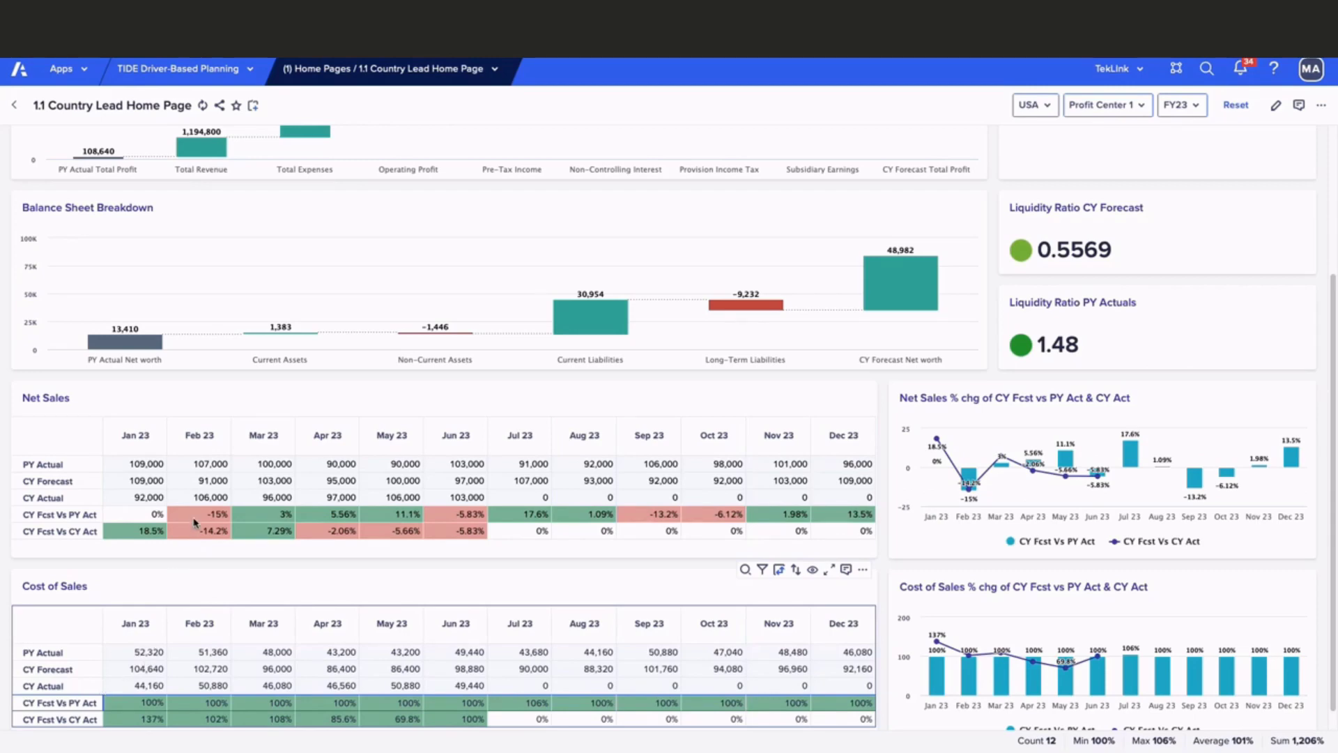
left_click_drag(193, 517, 848, 517)
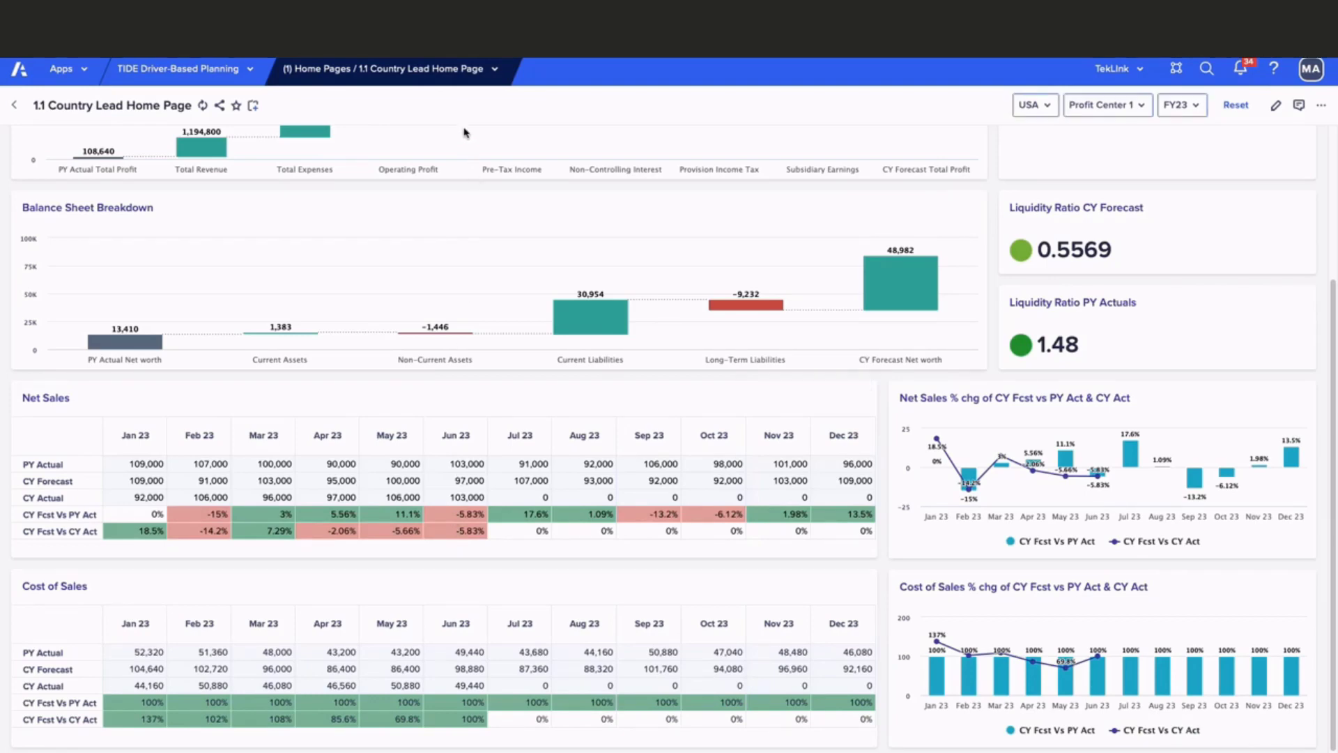
Step: Go to the 2.1 P&L Forecast page under (2) P&L
left_click(446, 73)
left_click(339, 172)
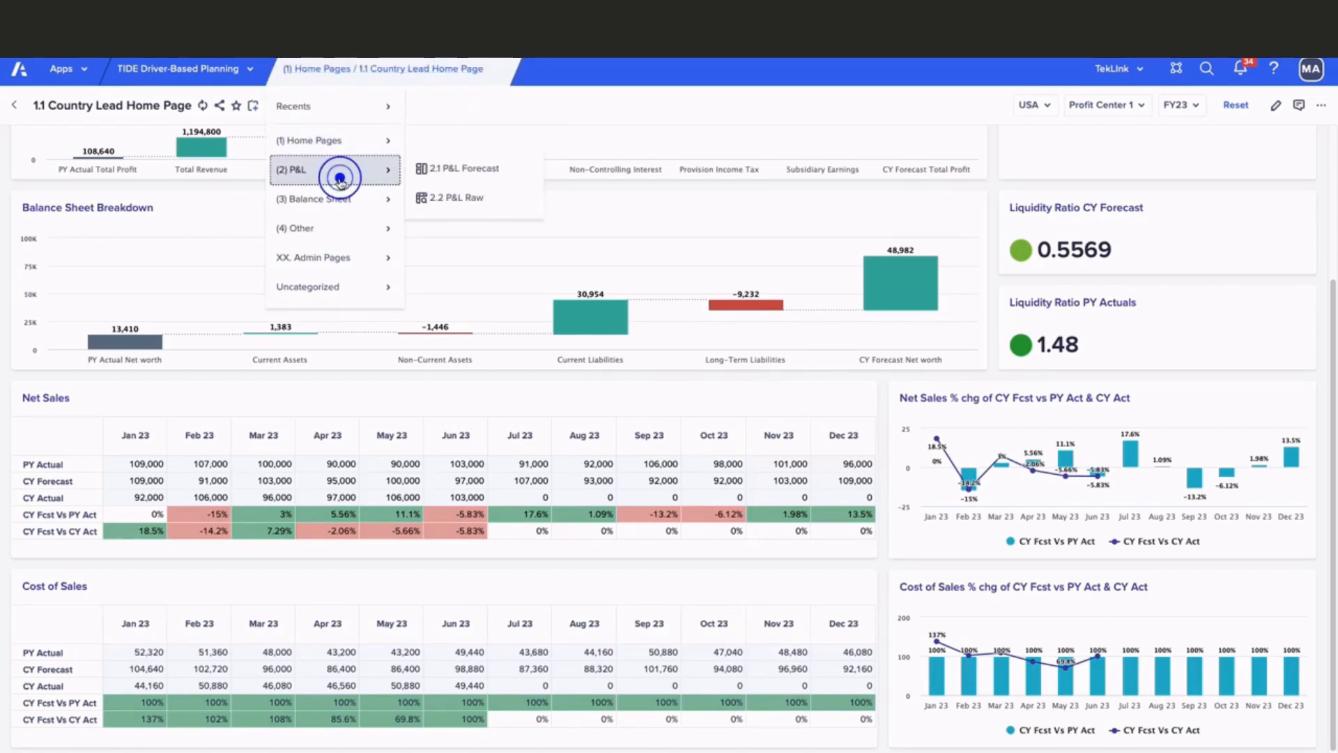
left_click(464, 169)
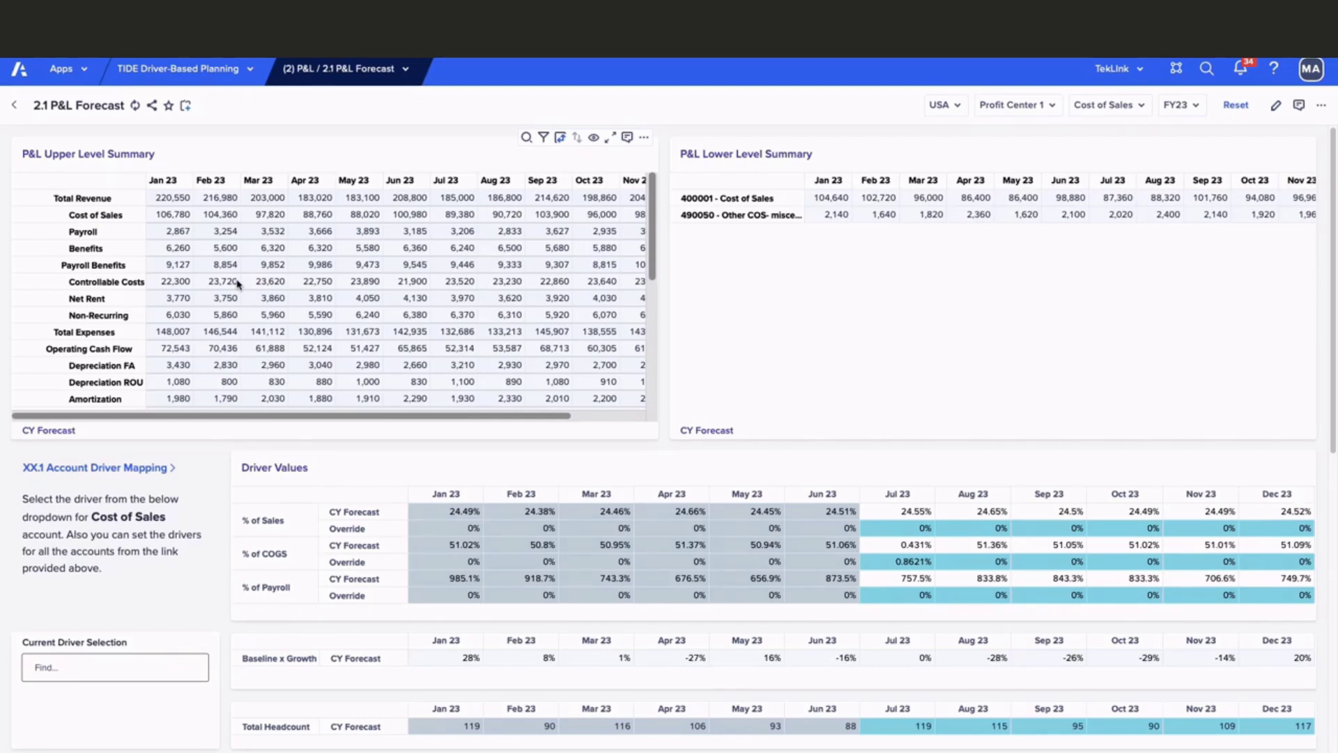
Step: Focus the driver panels on Cost of Sales and its 400001 - Cost of Sales sub-account
left_click(83, 232)
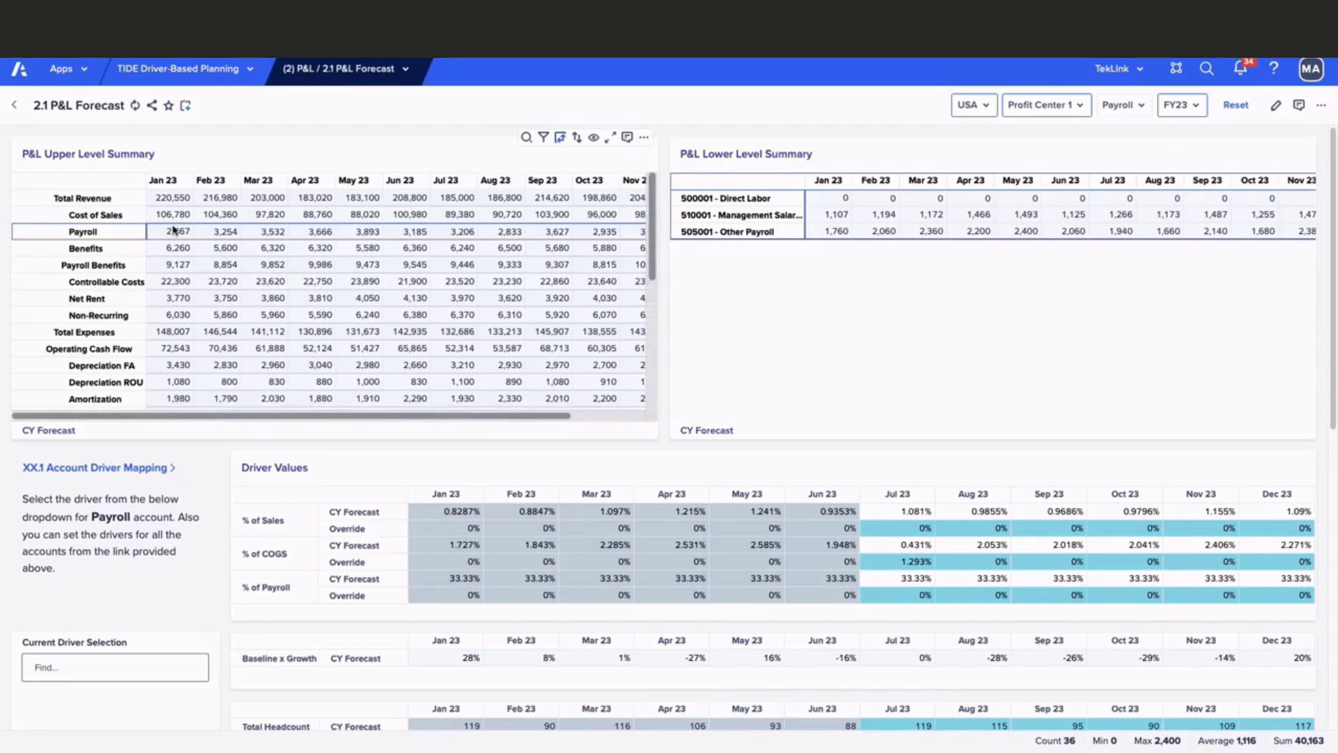
left_click(95, 218)
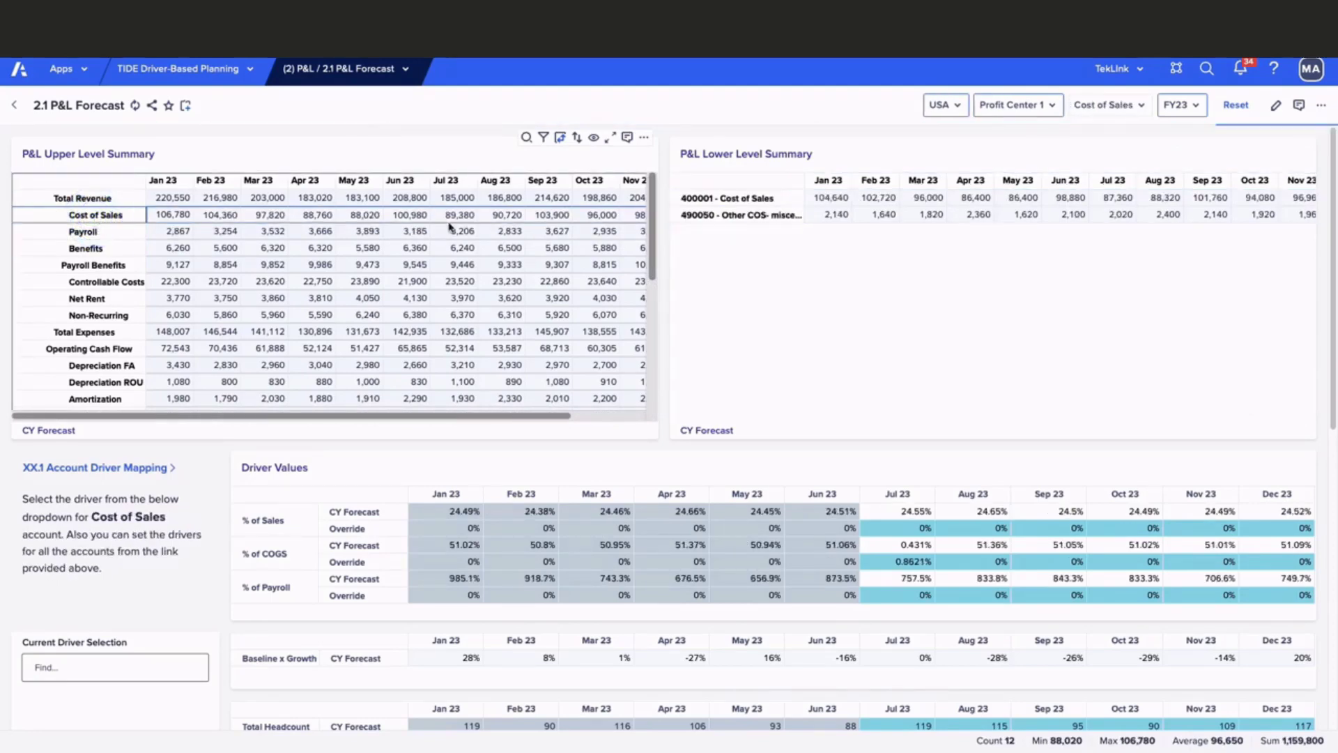
left_click_drag(769, 198, 763, 228)
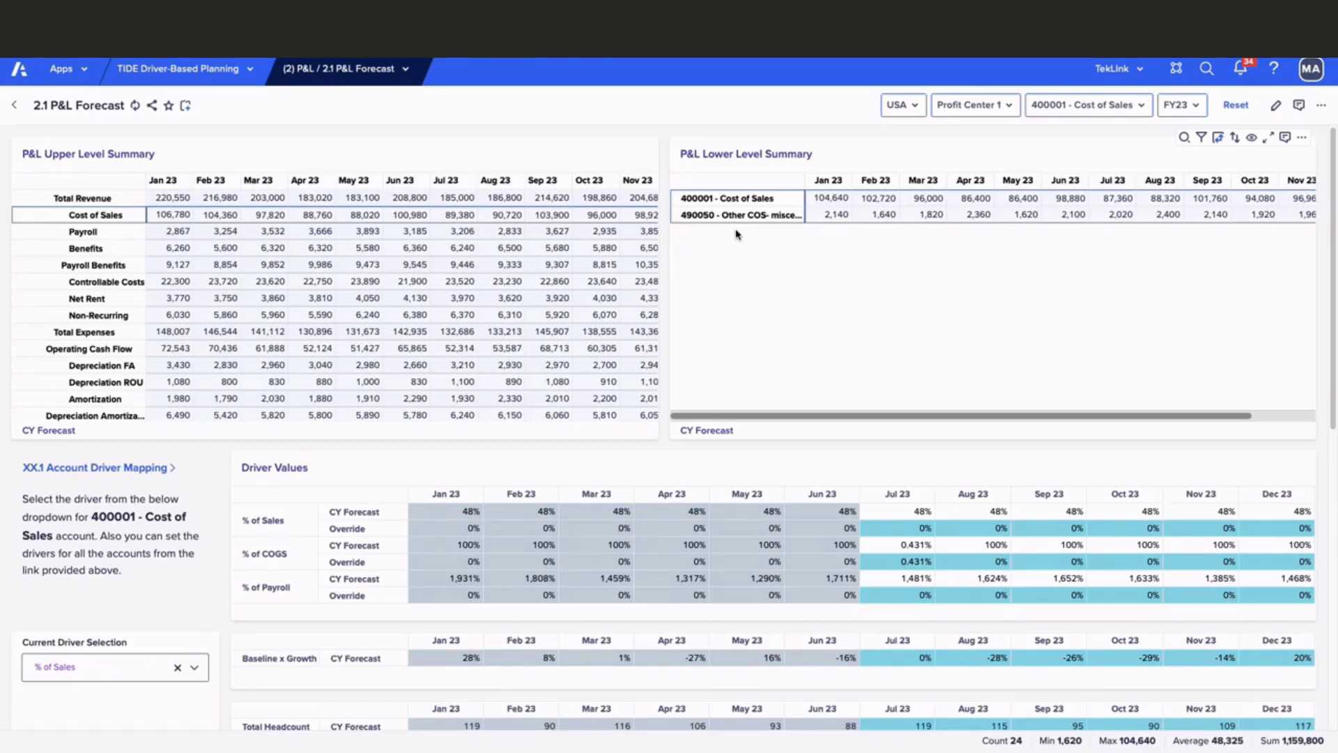
left_click(740, 201)
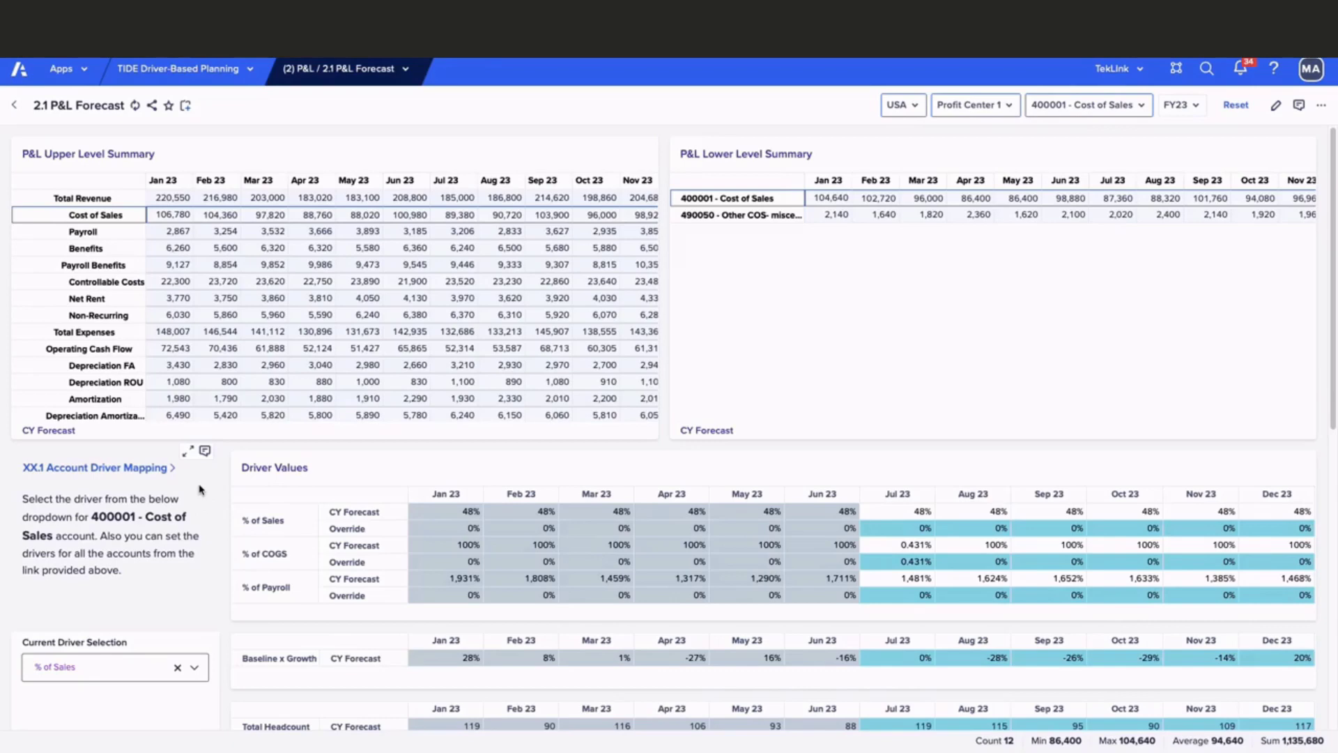
left_click(195, 667)
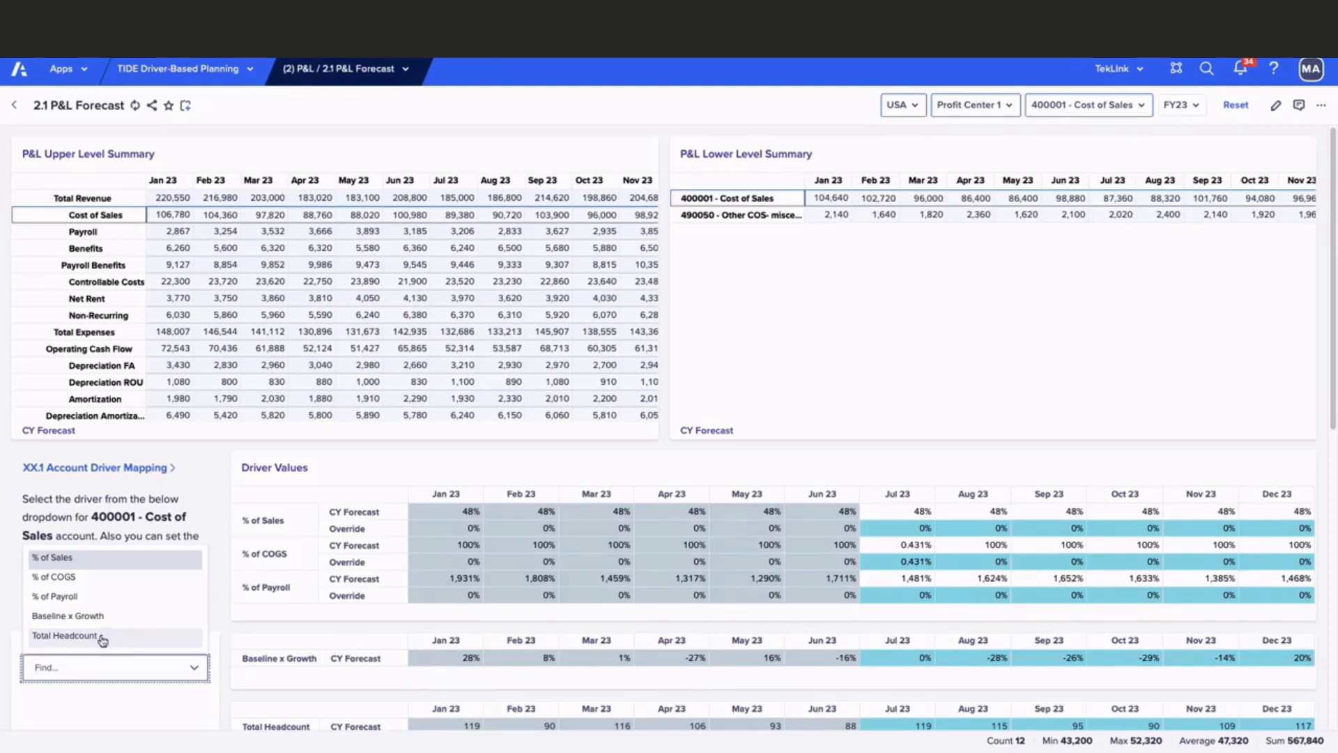
left_click(103, 640)
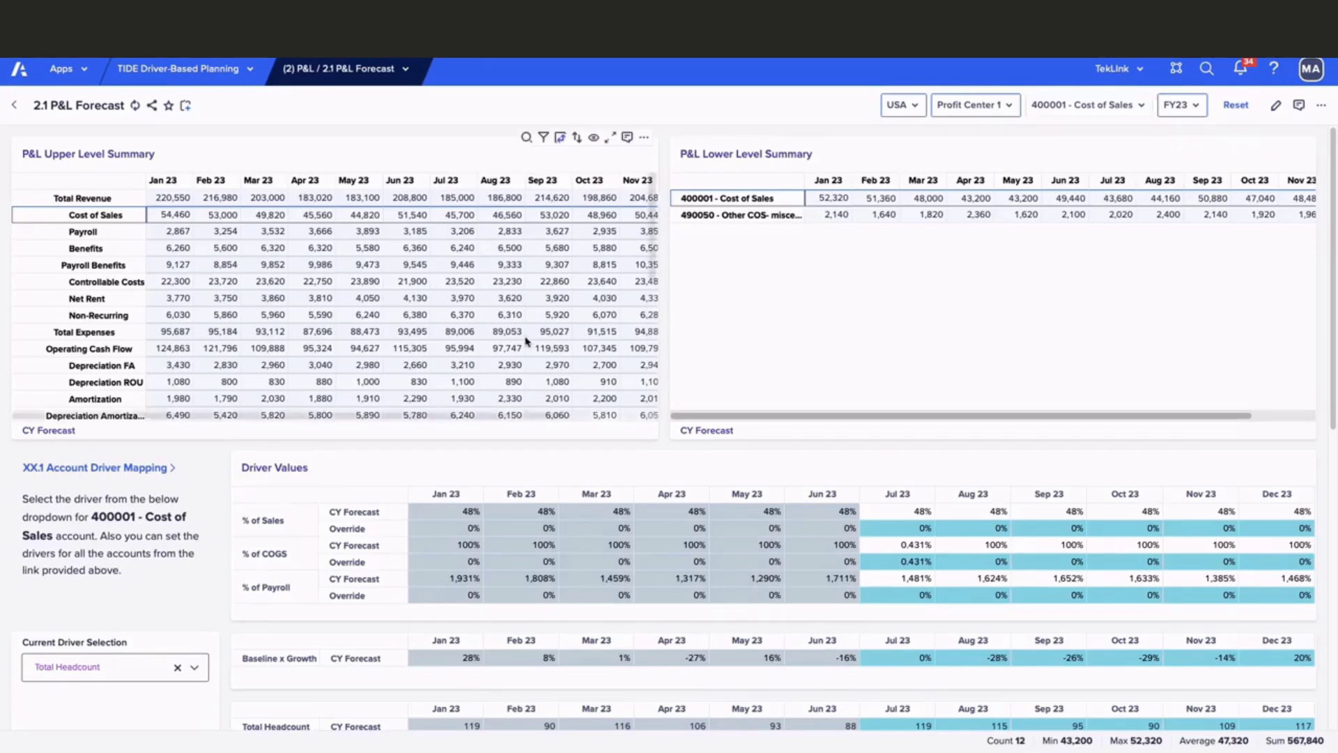
left_click(188, 667)
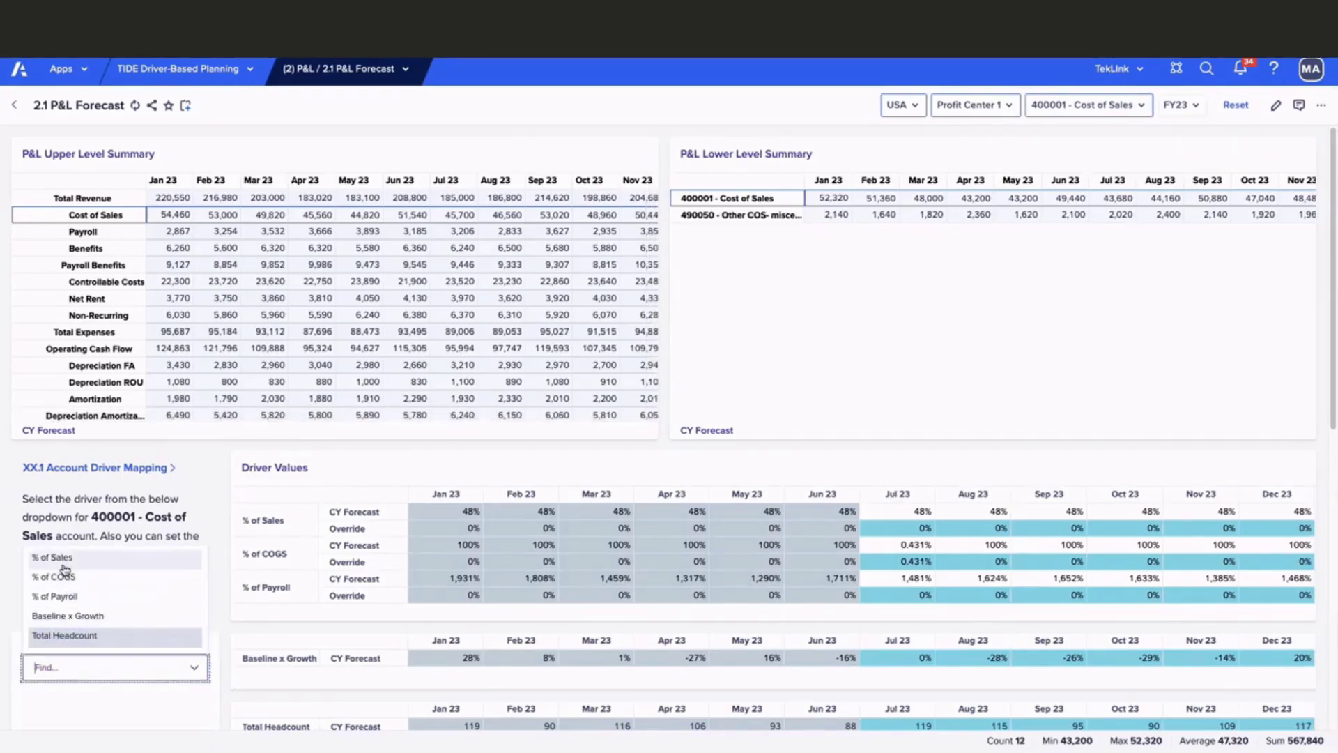
left_click(82, 560)
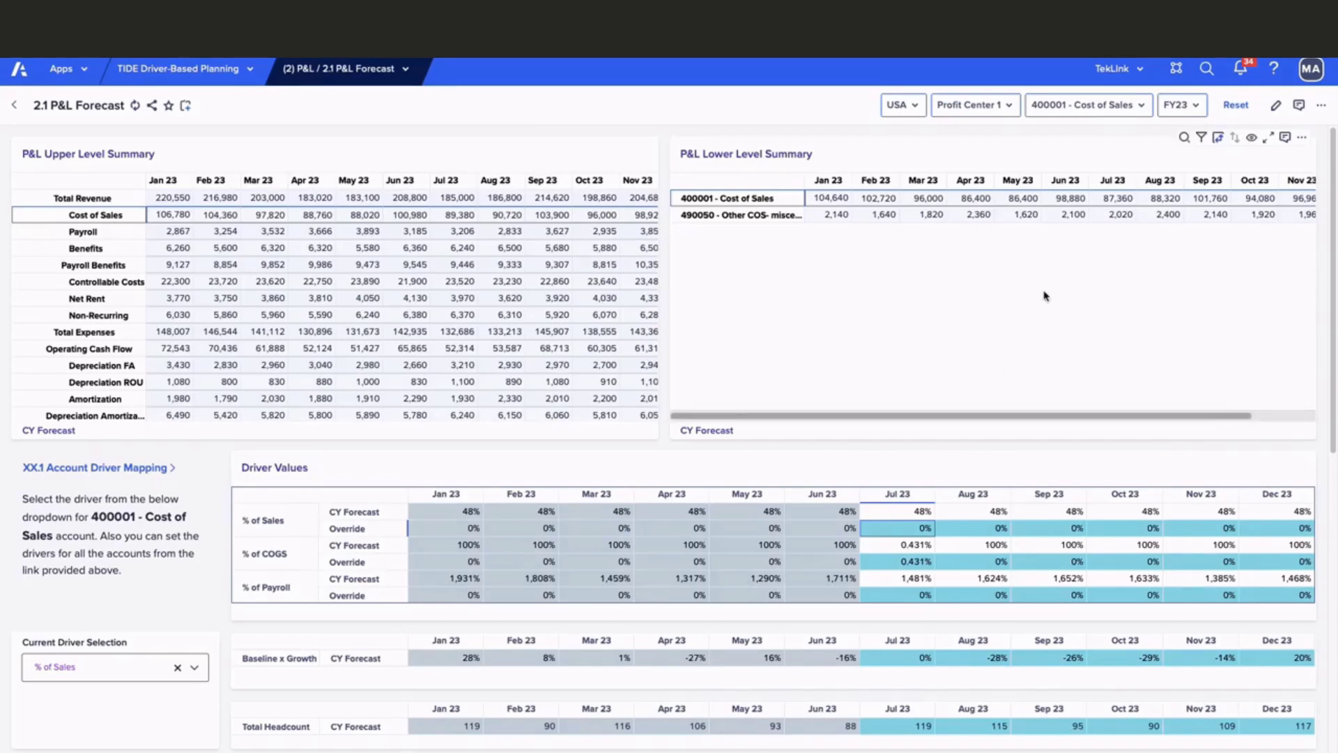
left_click(889, 511)
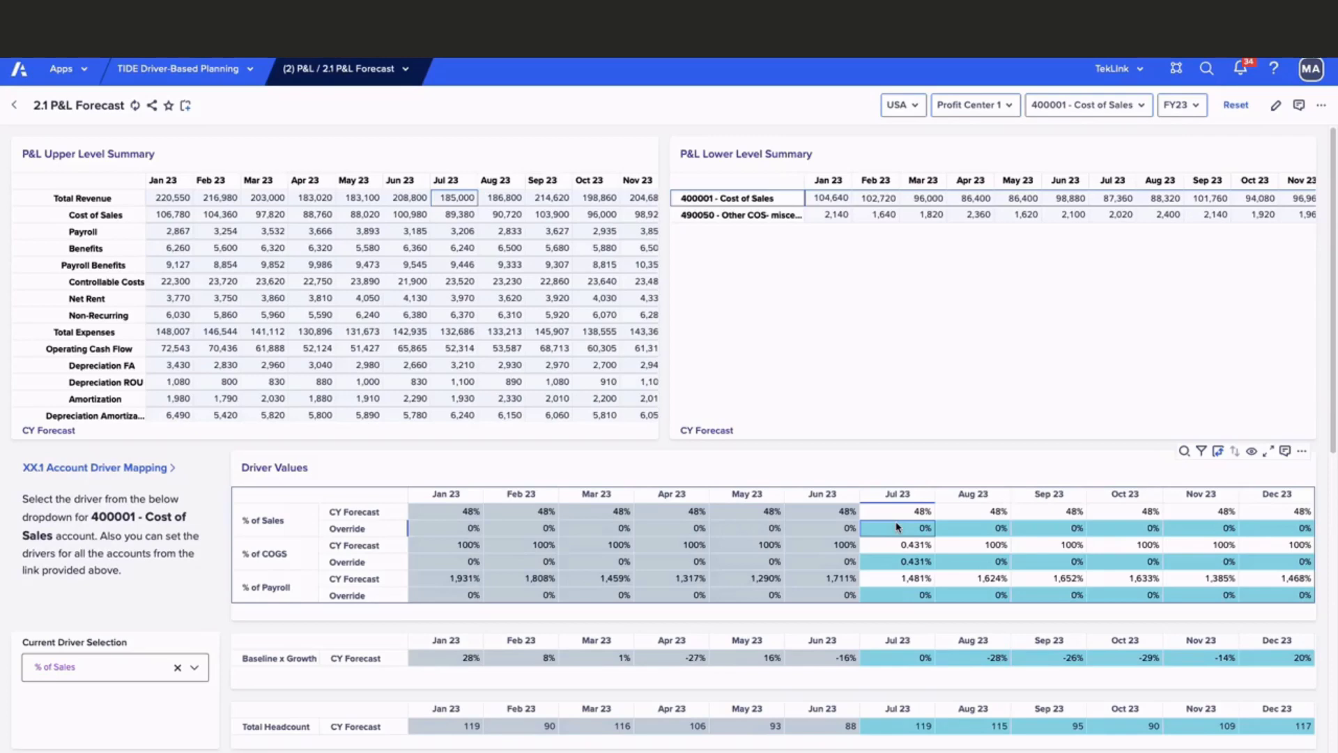
Step: Scroll down to the Cost of Sales override grid, showing the 87,360 Jul 23 forecast
scroll(898, 527, "down", 3)
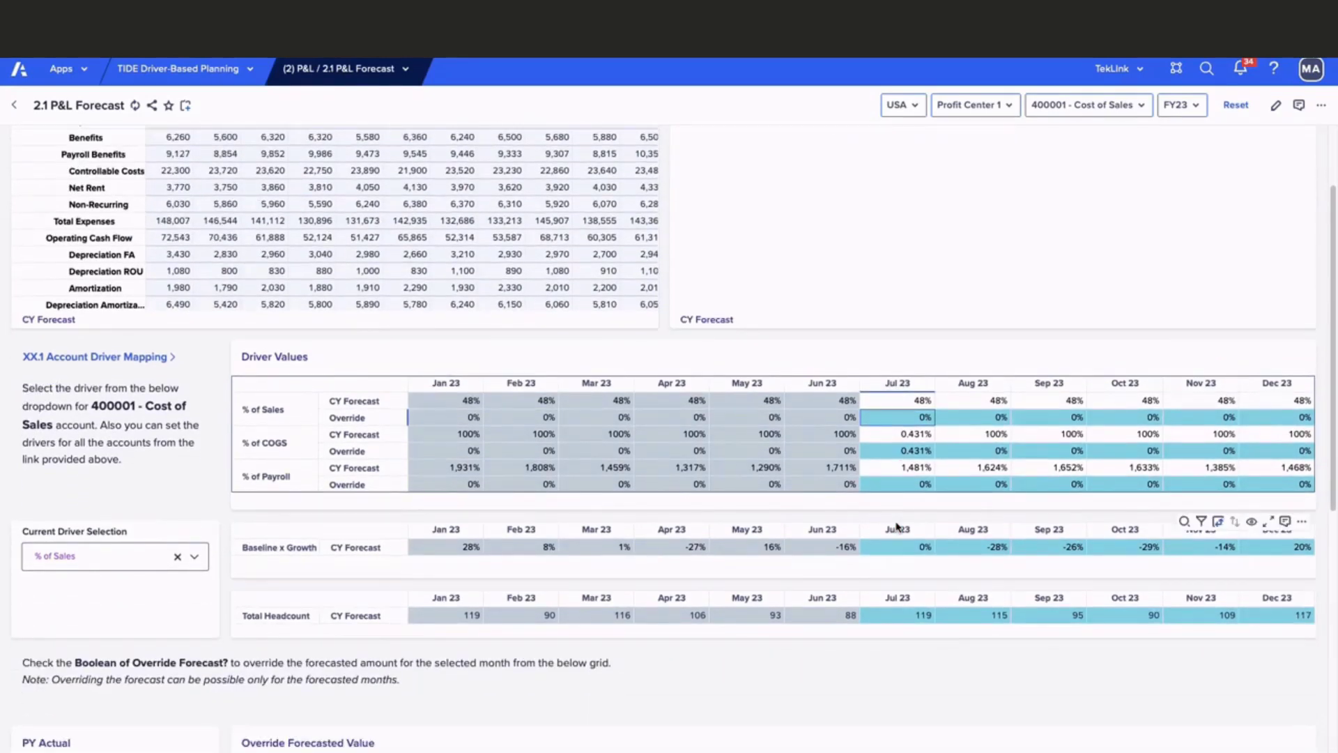
scroll(898, 528, "down", 5)
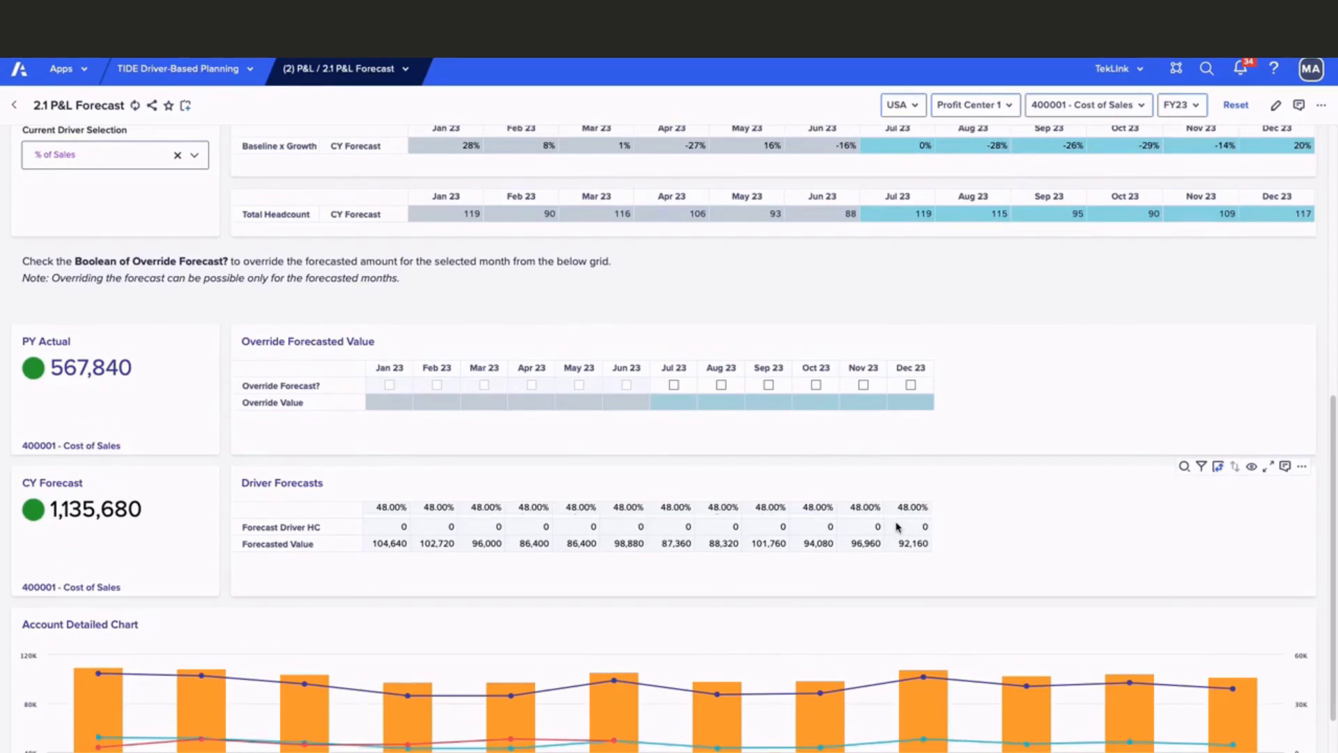
scroll(972, 351, "down", 1)
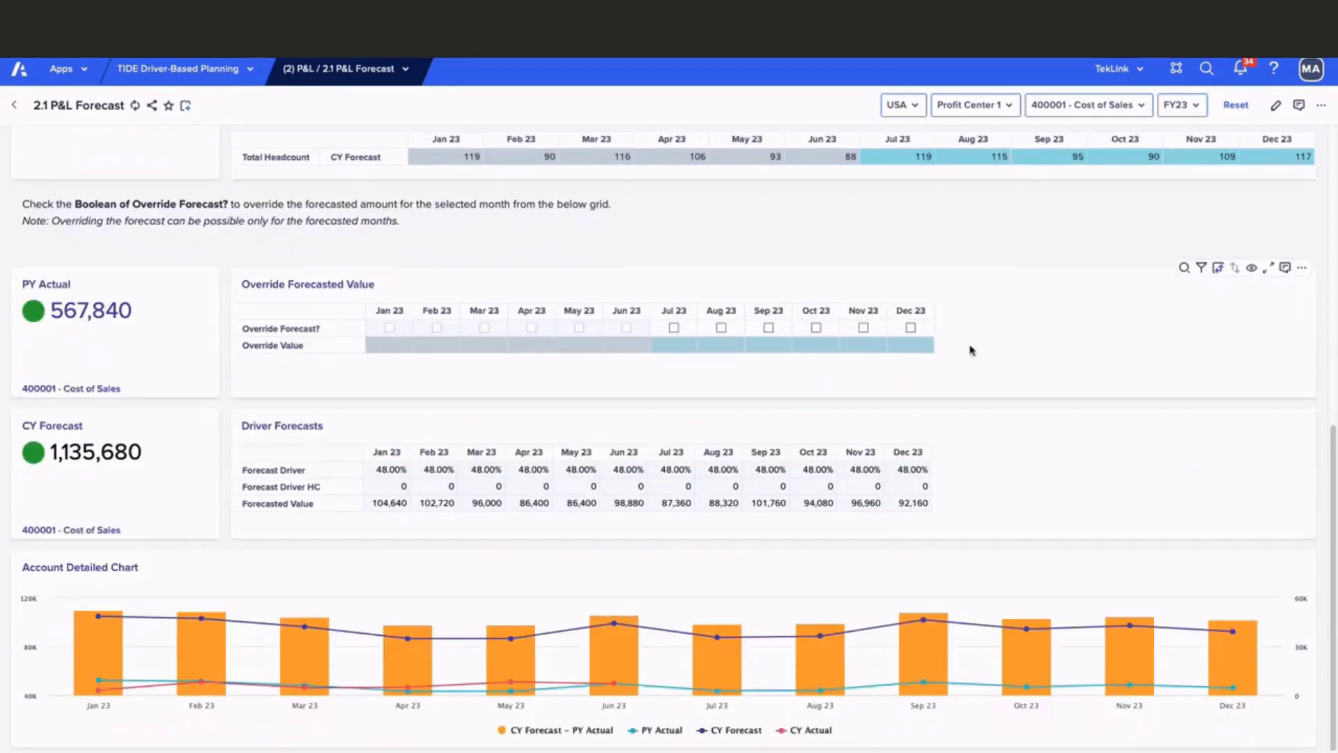
Step: Flag Jul 23 for override and enter a Cost of Sales override value of 90,000
left_click(674, 329)
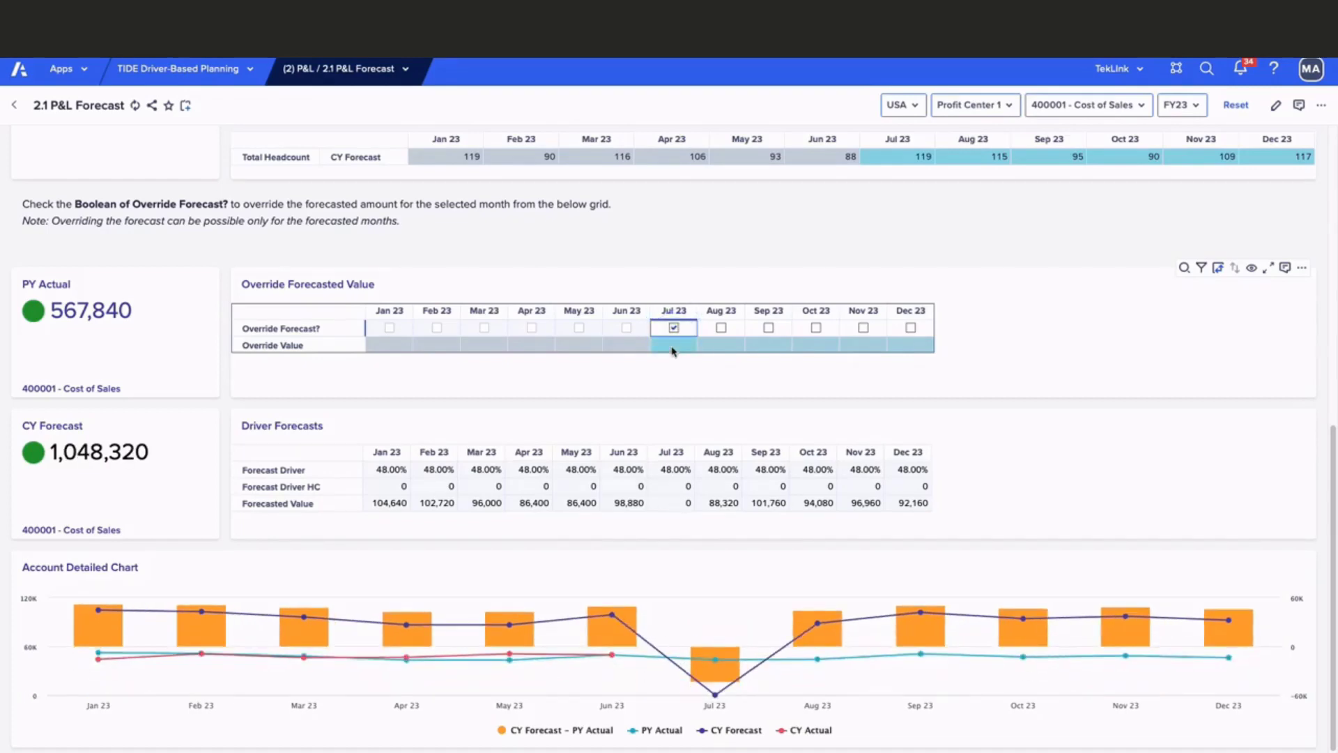
left_click(673, 351)
type("90,000")
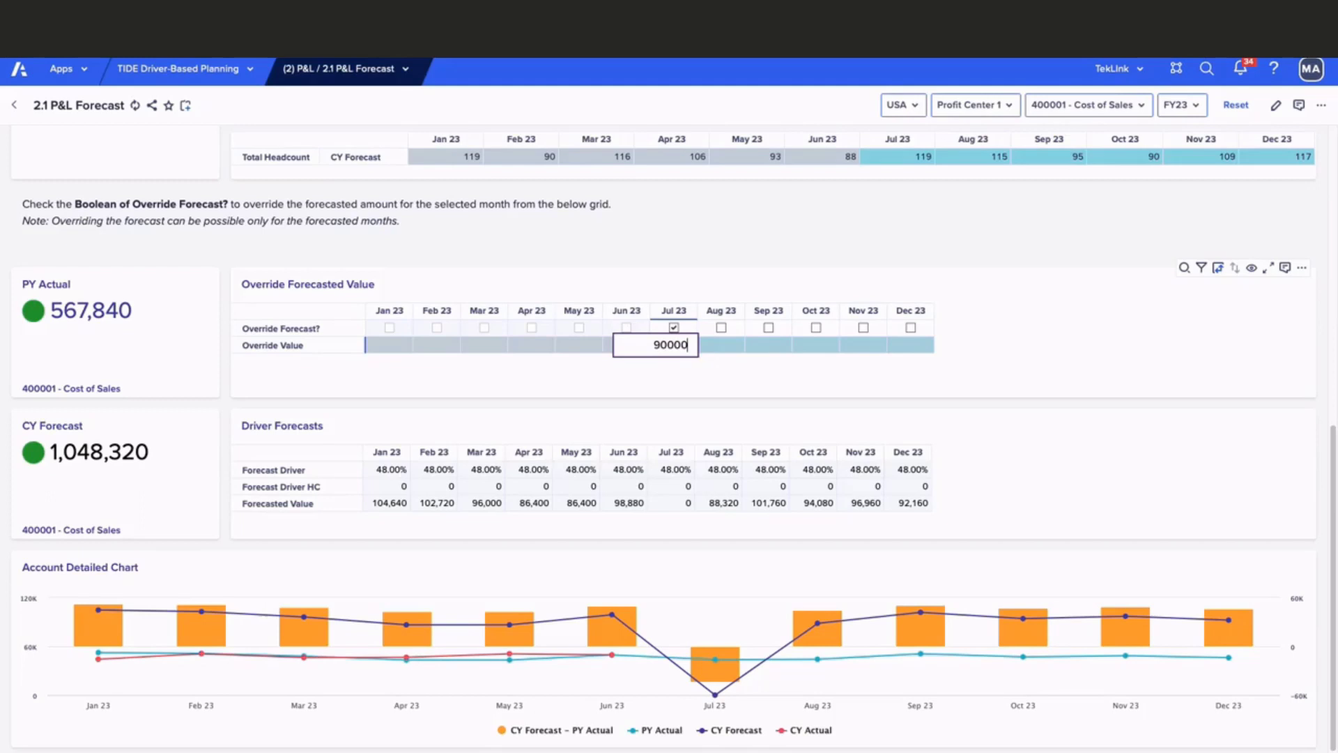
key("Return")
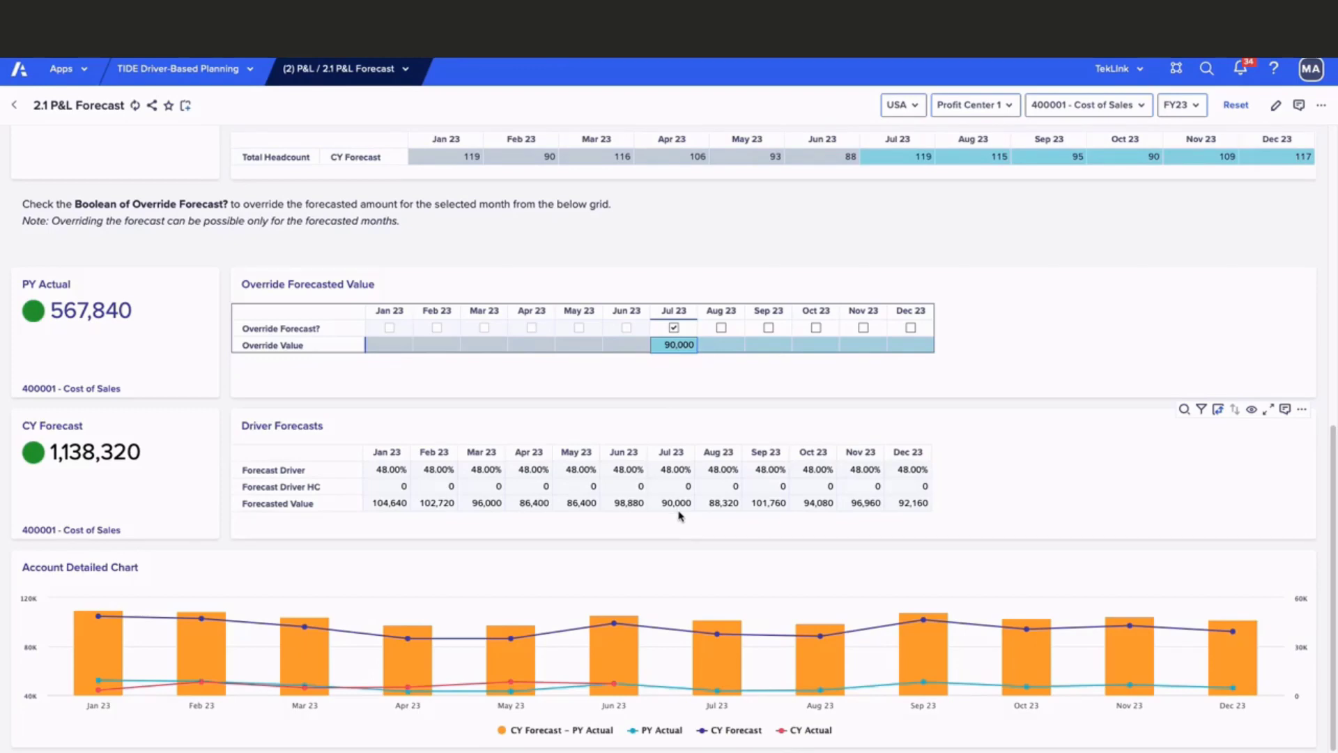
Step: Compare the updated CY Forecast total of 1,138,320 with the PY Actual total
left_click(135, 472)
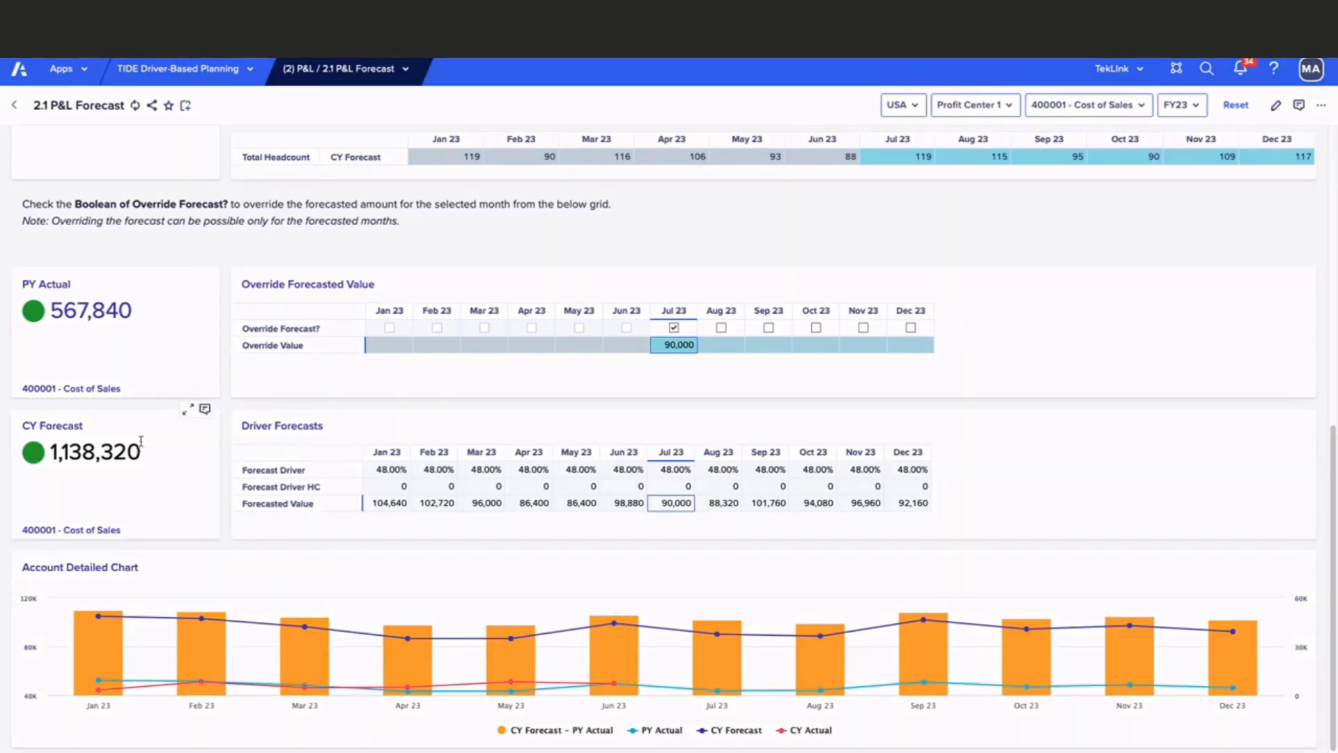
left_click(140, 383)
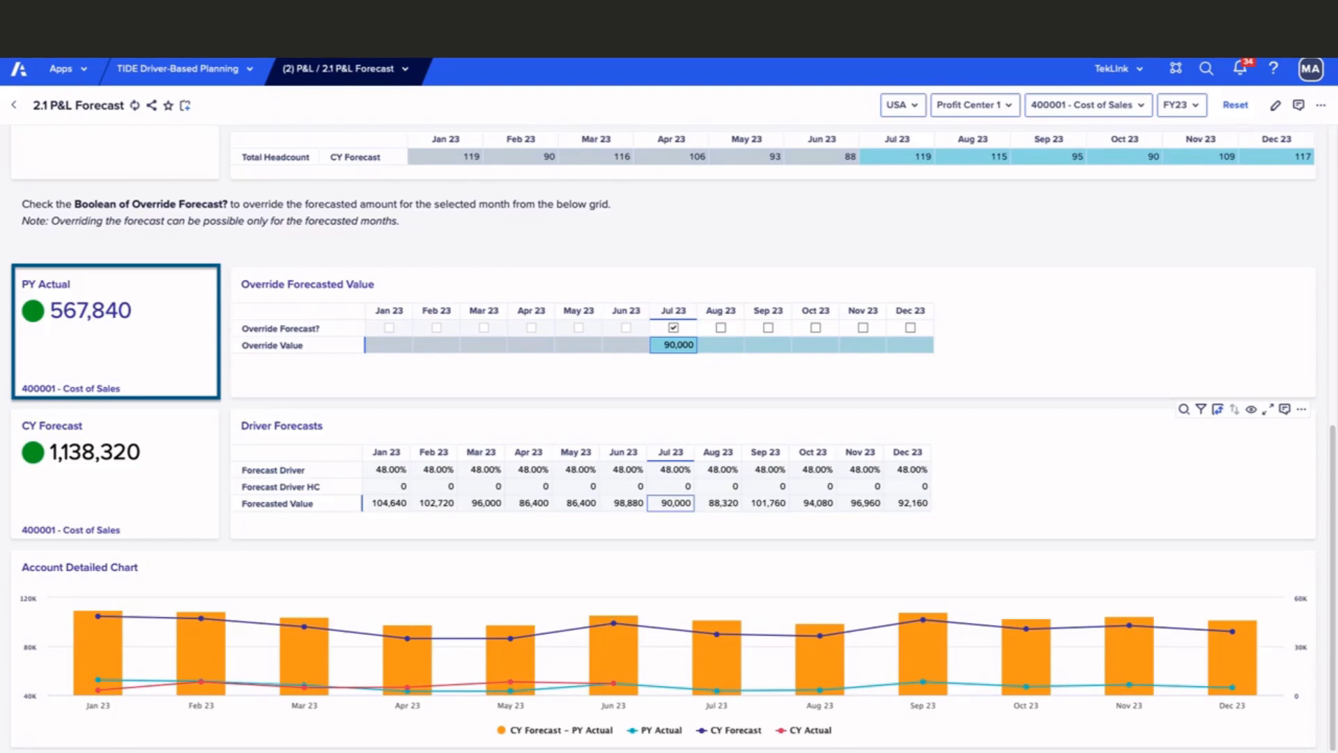
left_click(160, 345)
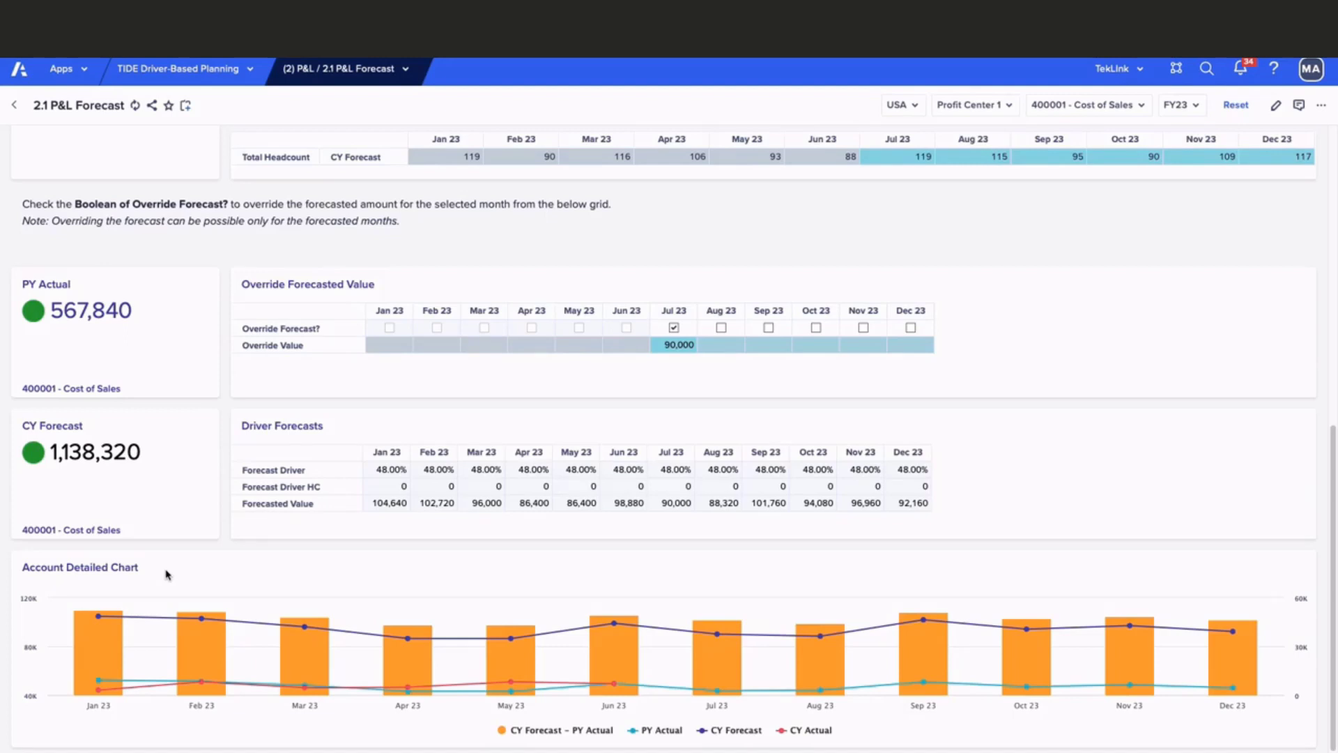
Step: Navigate to (3) Balance Sheet > 3.1 Balance Sheet Forecast Input
left_click(341, 68)
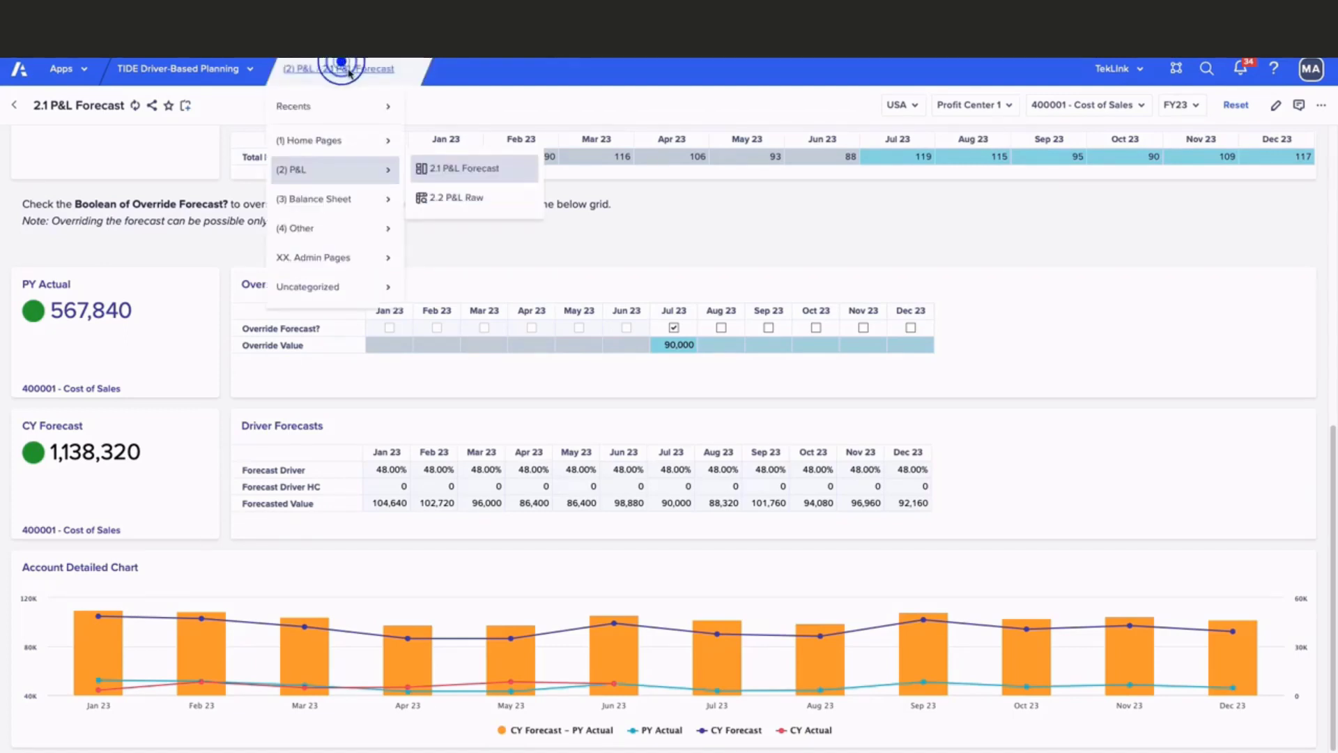
left_click(454, 198)
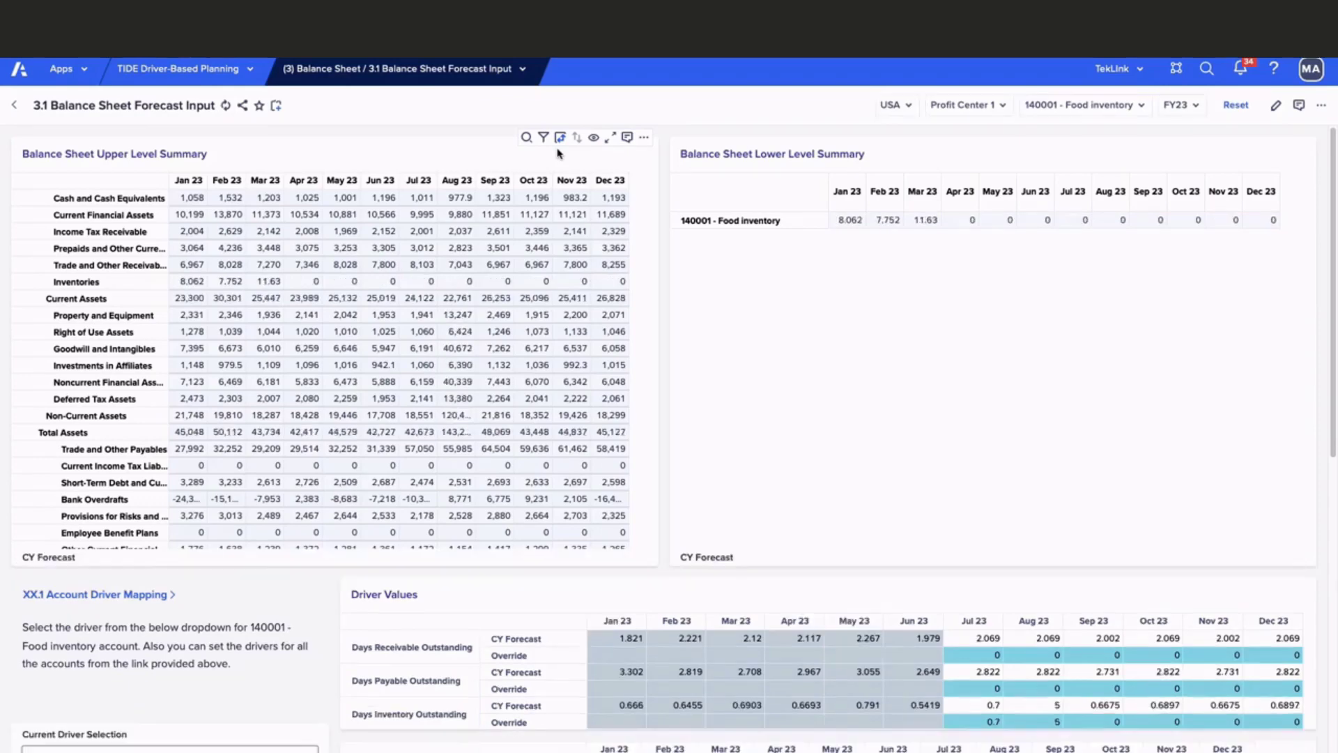
Step: Set the 140001 - Food inventory driver to Days Inventory Outstanding under Inventories
left_click(86, 281)
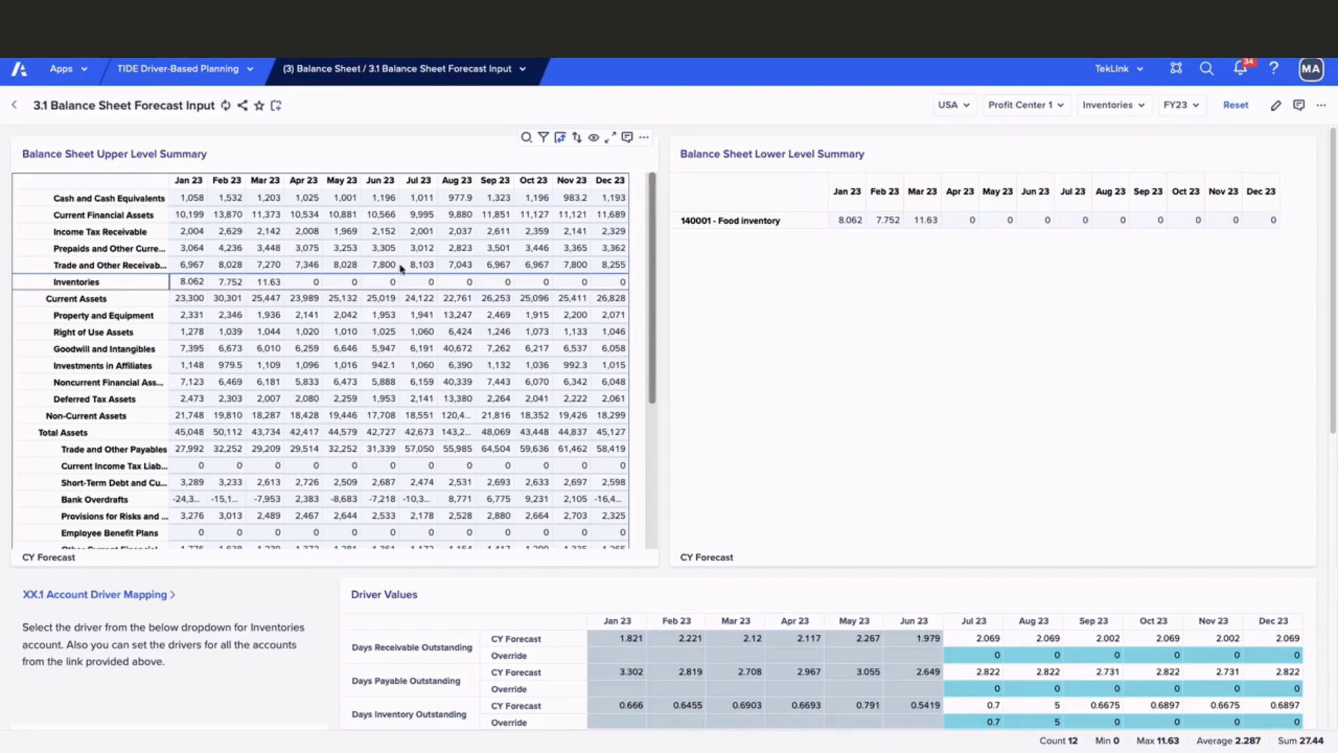
left_click(796, 224)
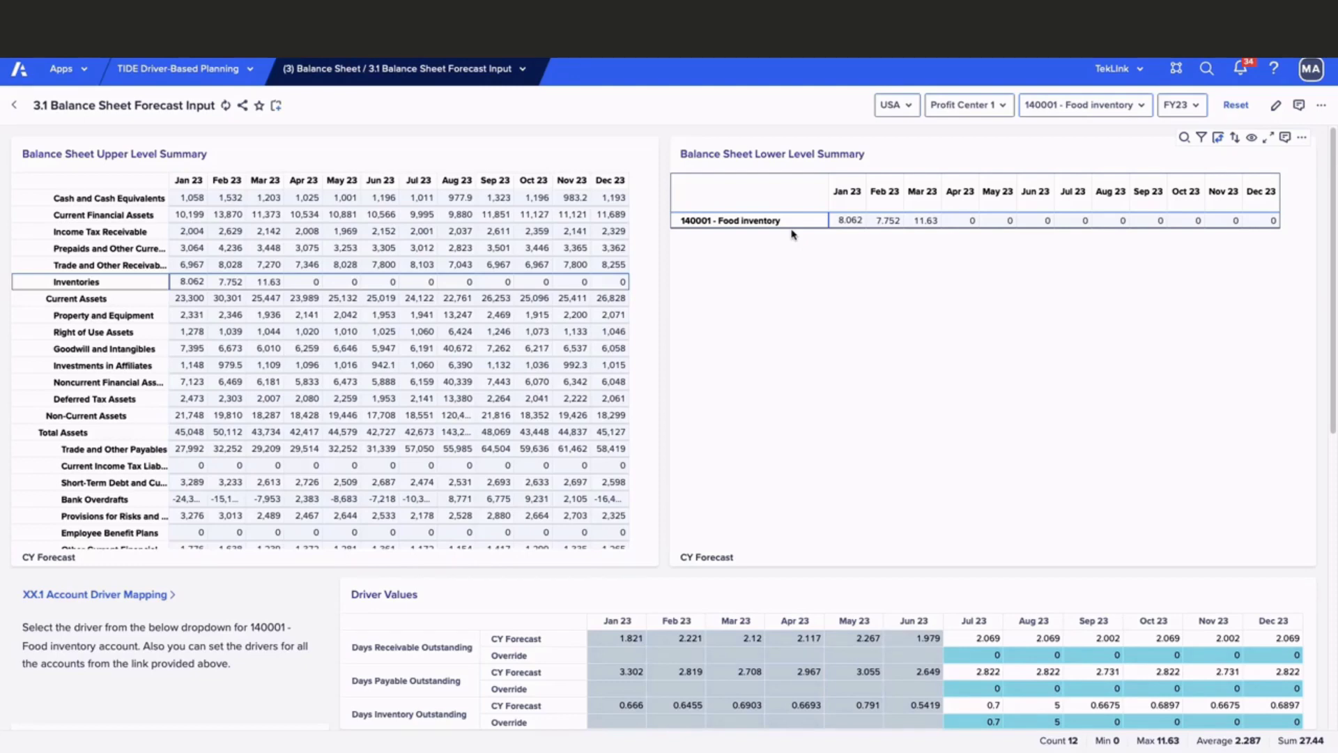
scroll(792, 235, "down", 1)
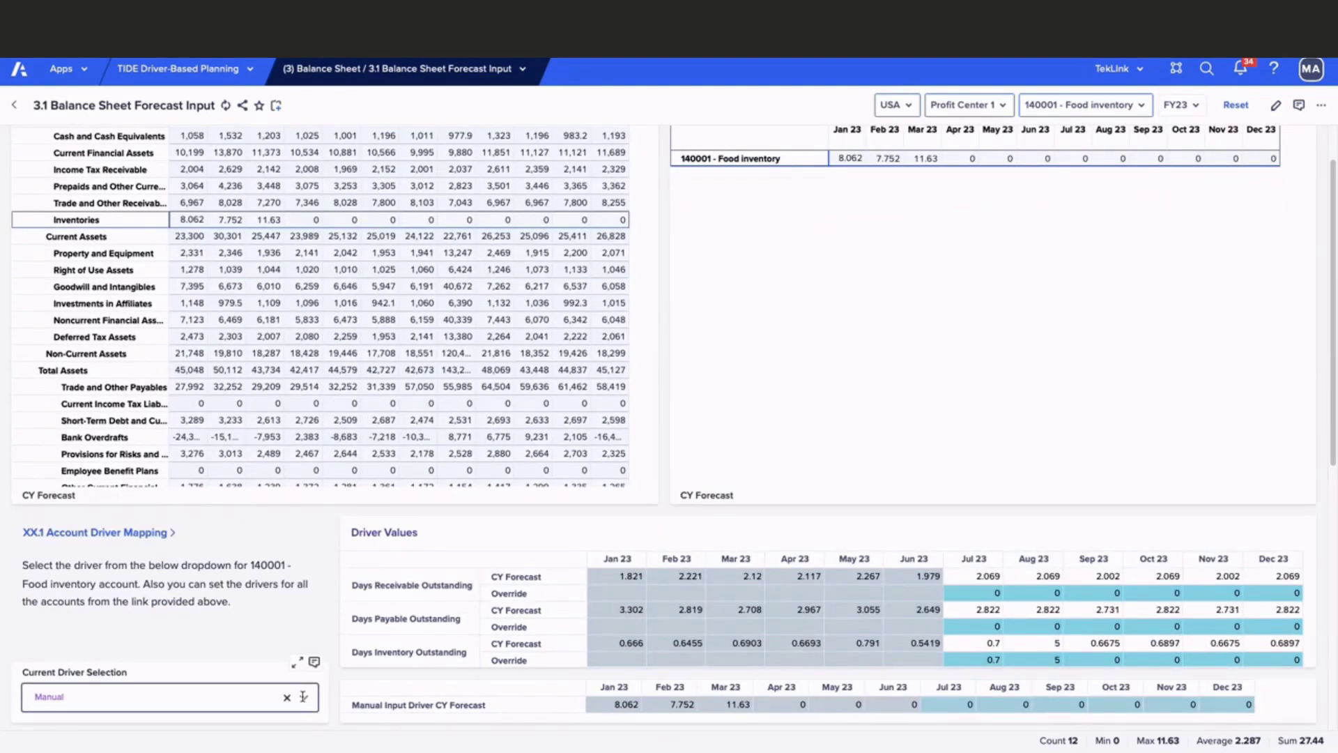
left_click(304, 697)
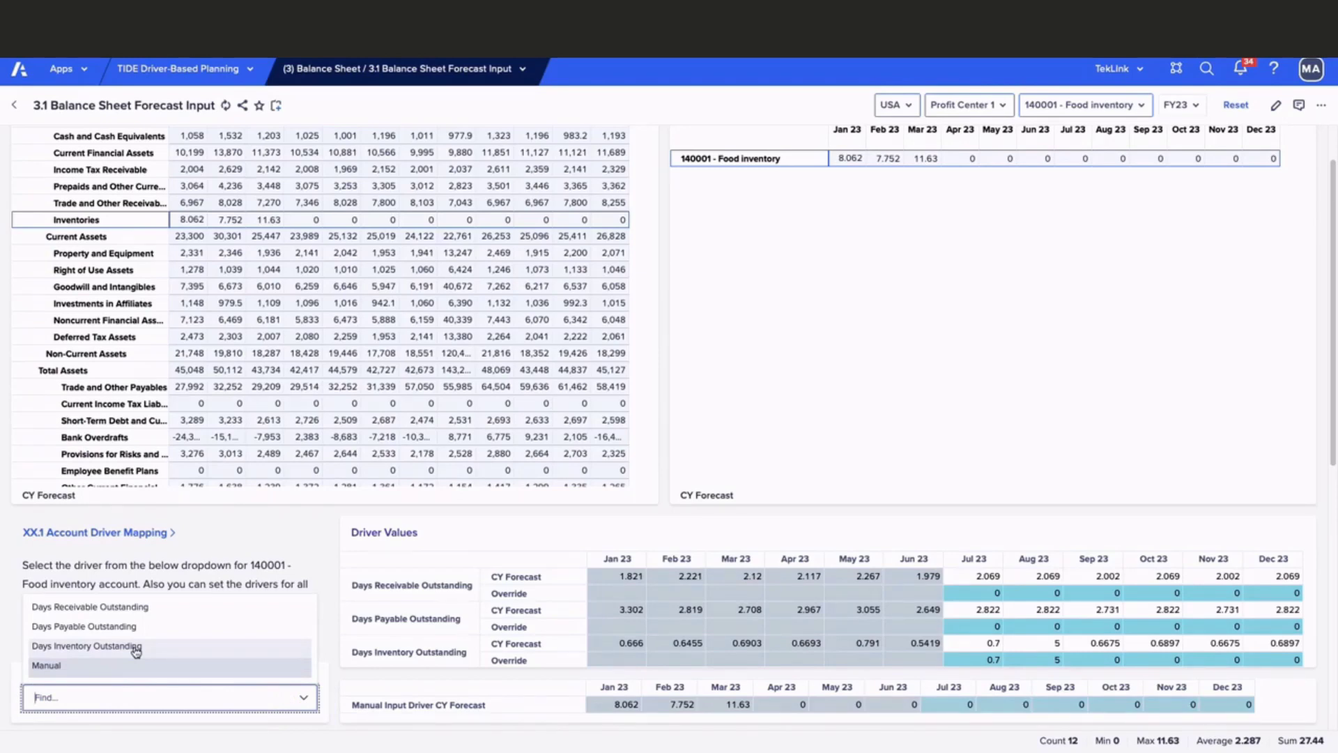
left_click(135, 648)
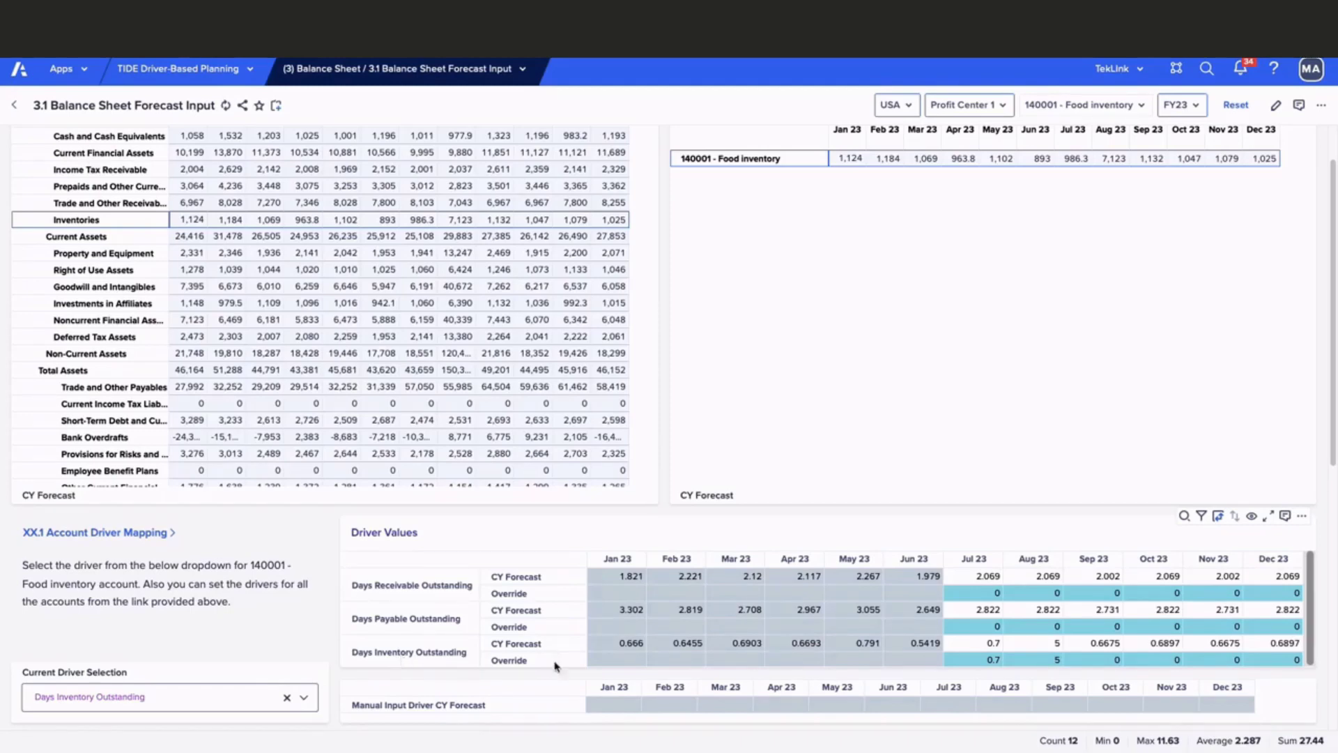
Step: Enter an Aug 23 Days Inventory Outstanding override of 7 and confirm Food inventory reads 9,972
left_click(1034, 658)
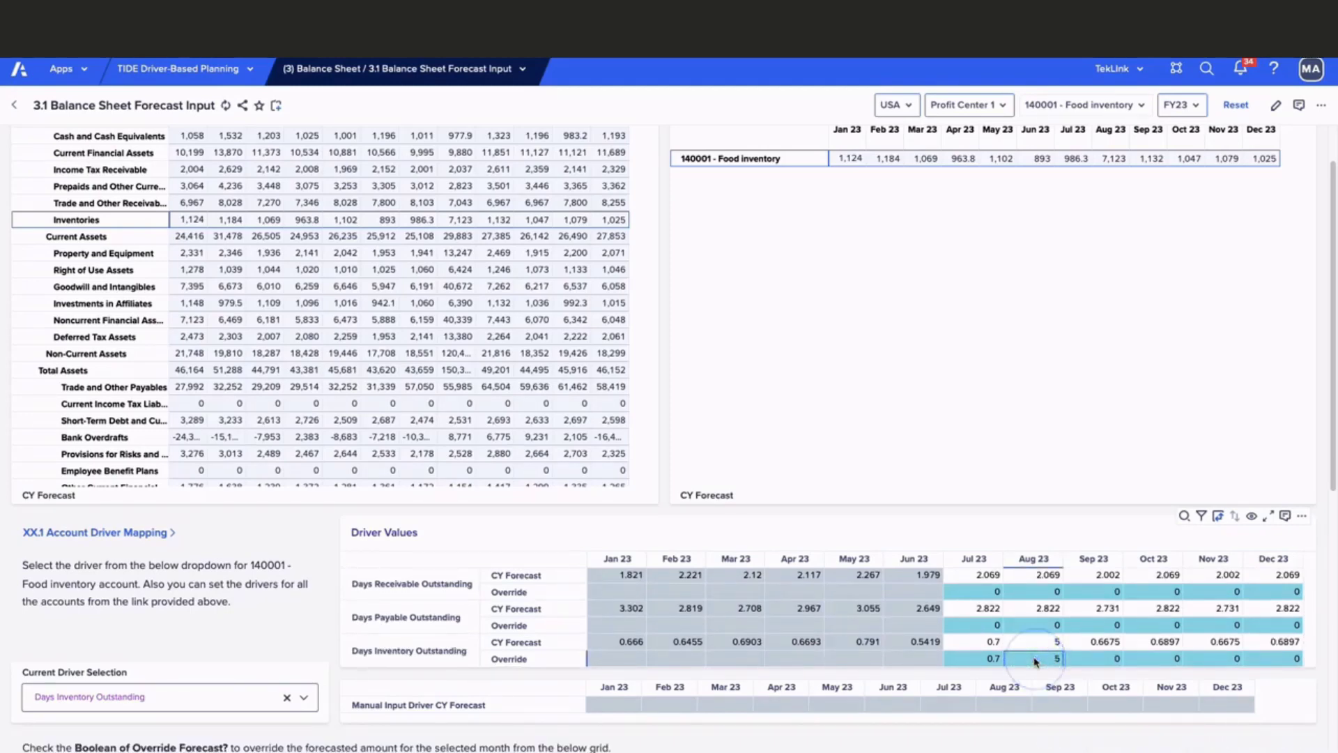
type("7")
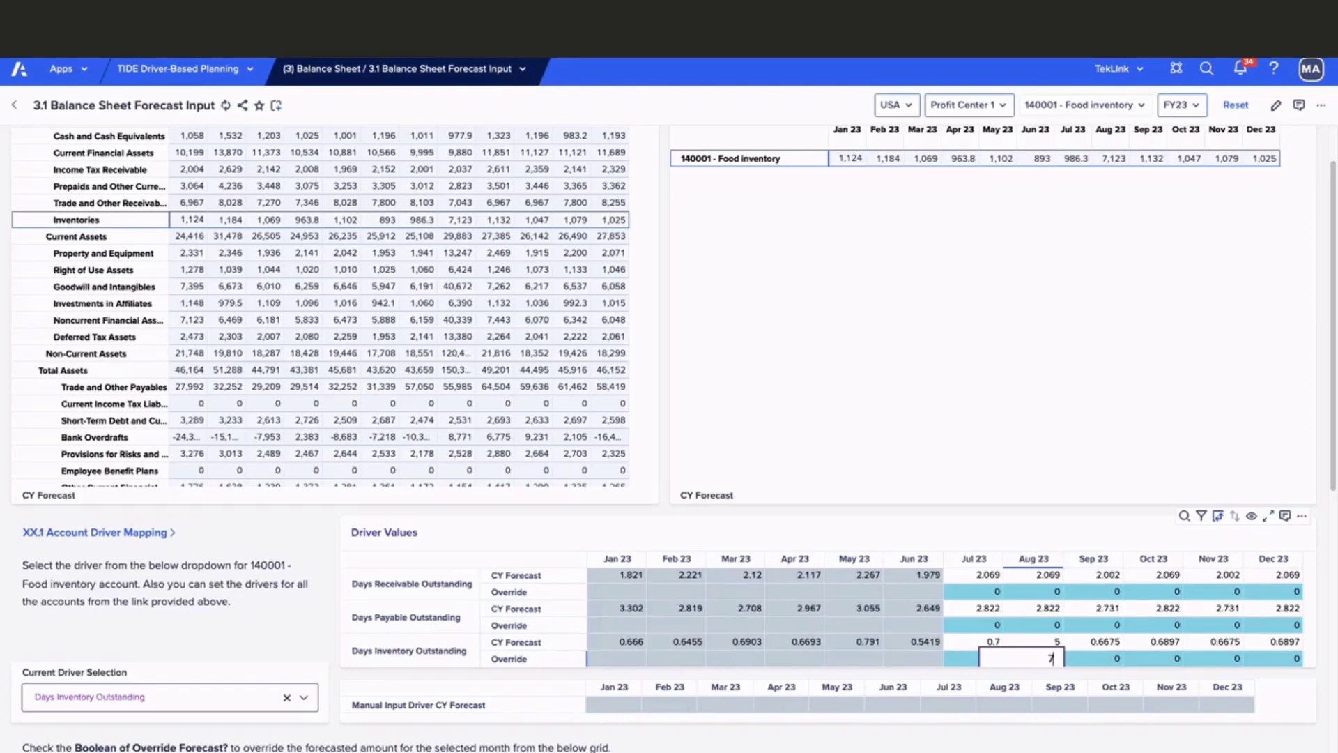
key("Return")
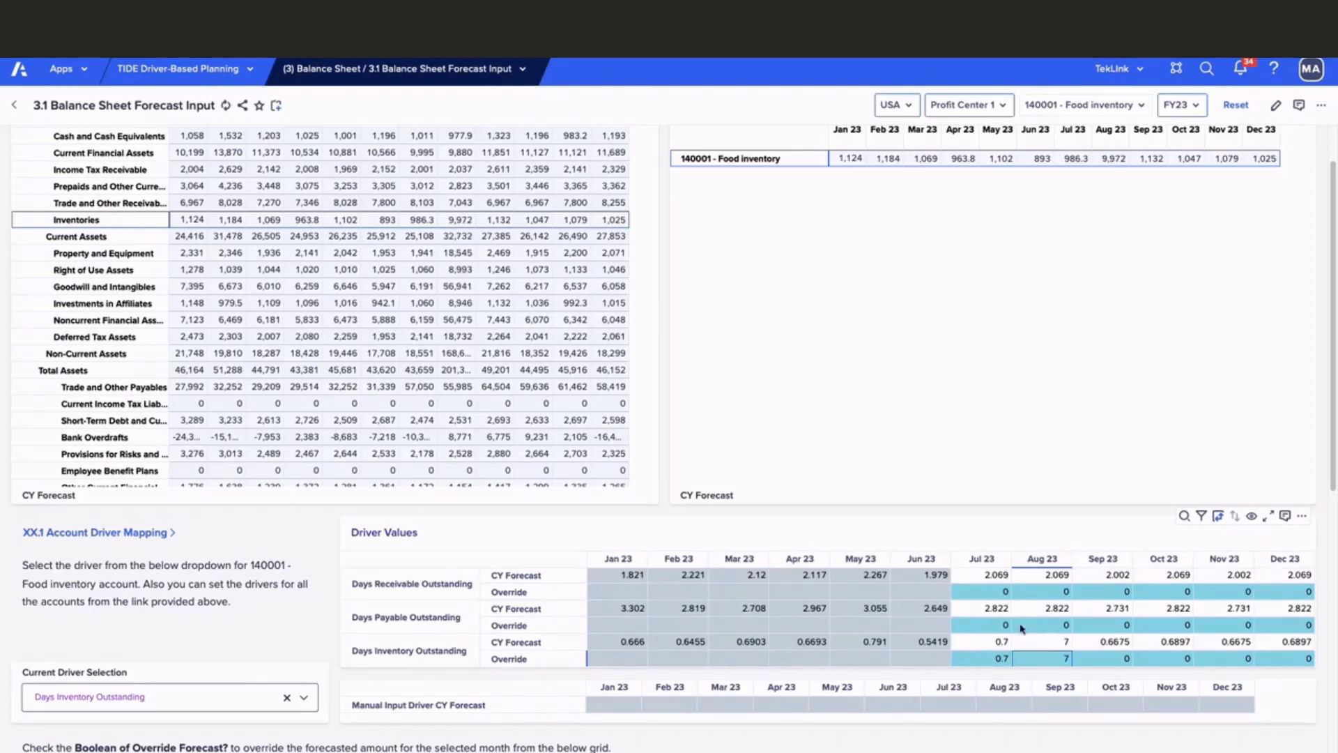
left_click(1099, 160)
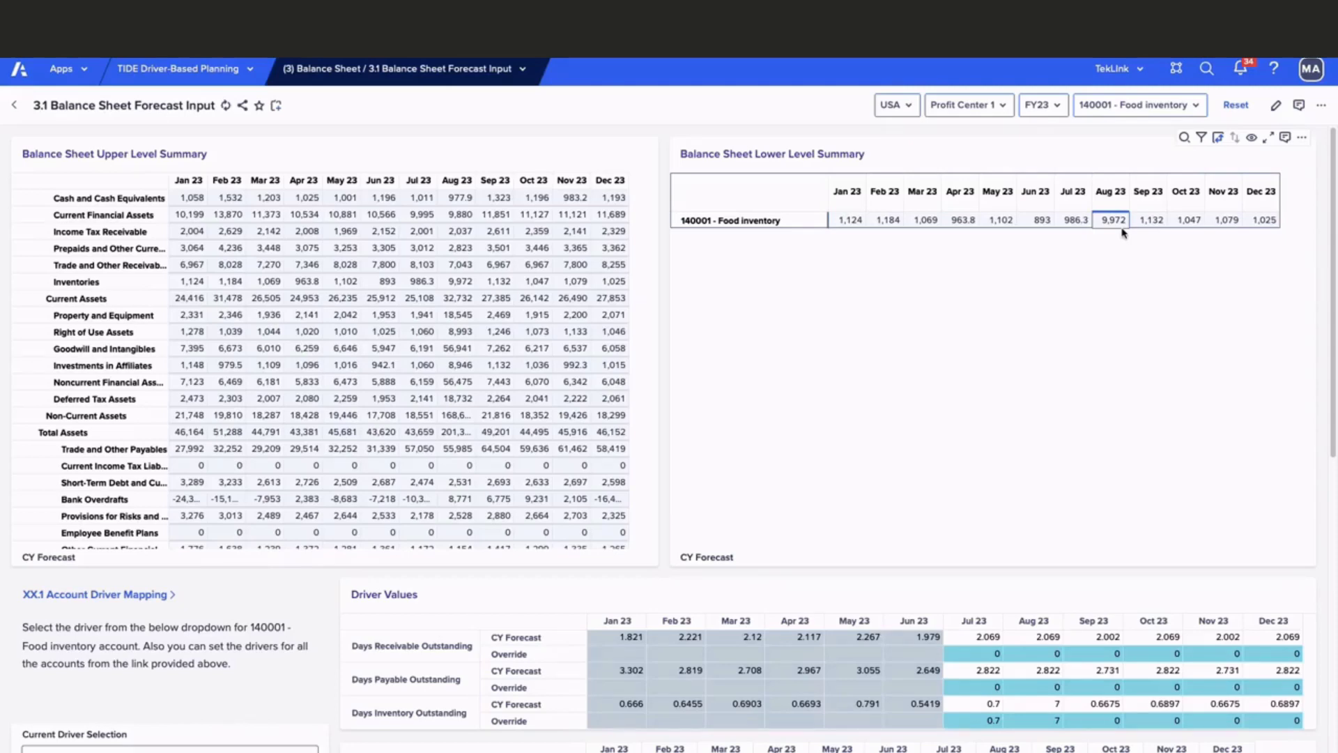
Step: Scroll through the 3.2 Balance Sheet Raw page's monthly FY23 Current Assets amounts
scroll(1124, 233, "down", 8)
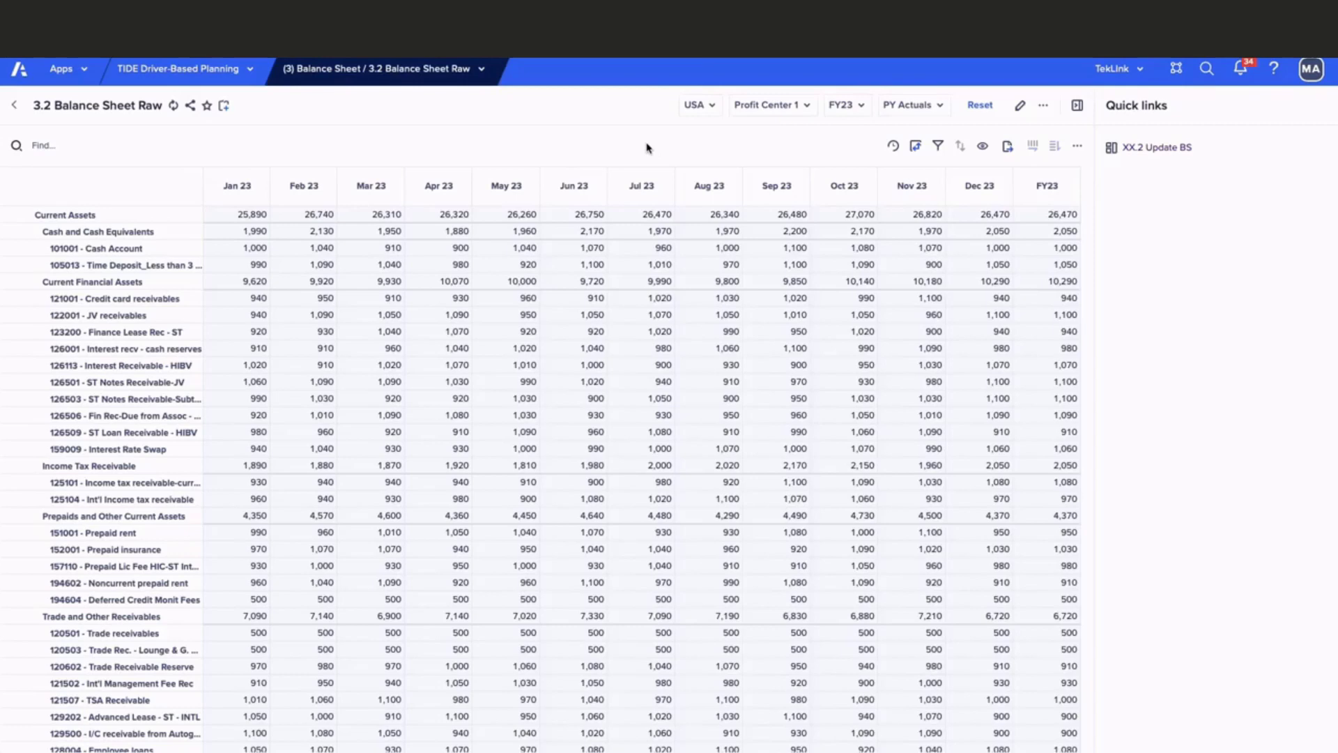
Step: Open XX.1 Account Driver Mapping and scroll through the P&L and Balance Sheet driver assignments
left_click(432, 69)
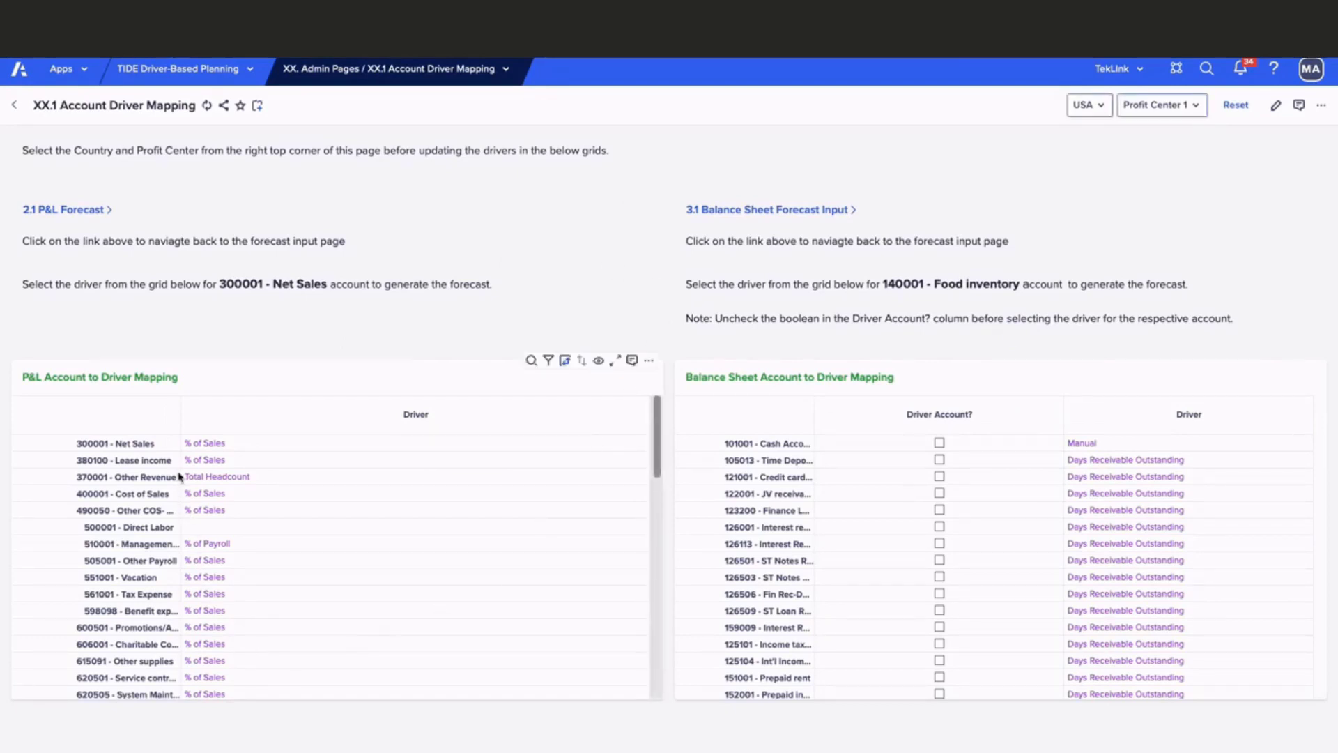
scroll(312, 548, "down", 10)
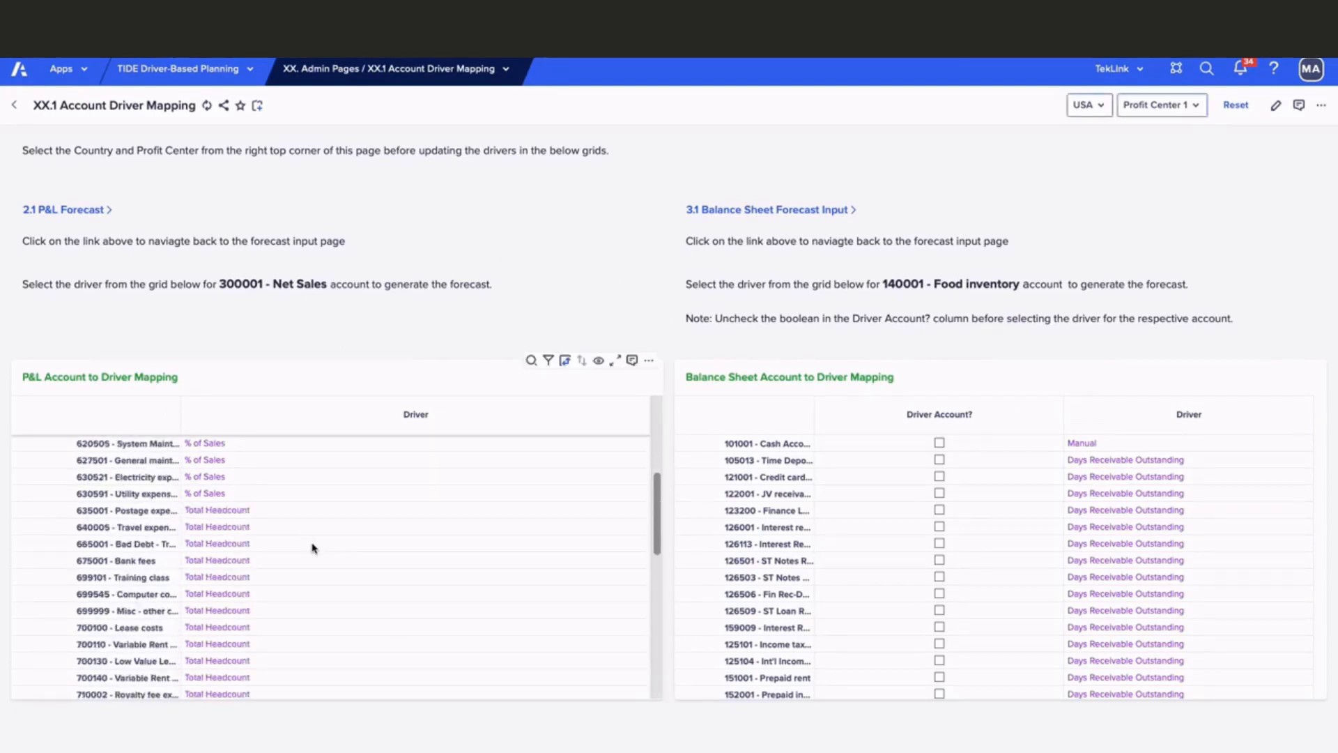
scroll(313, 548, "down", 5)
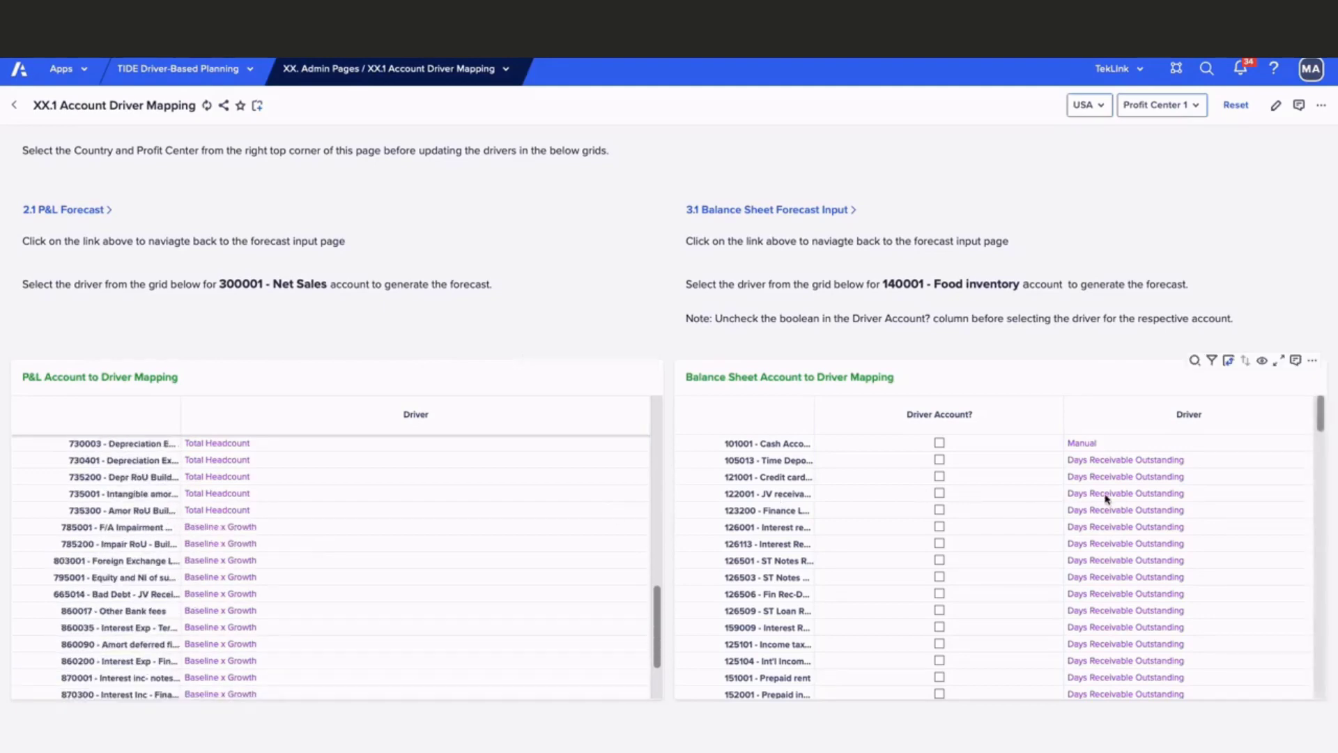